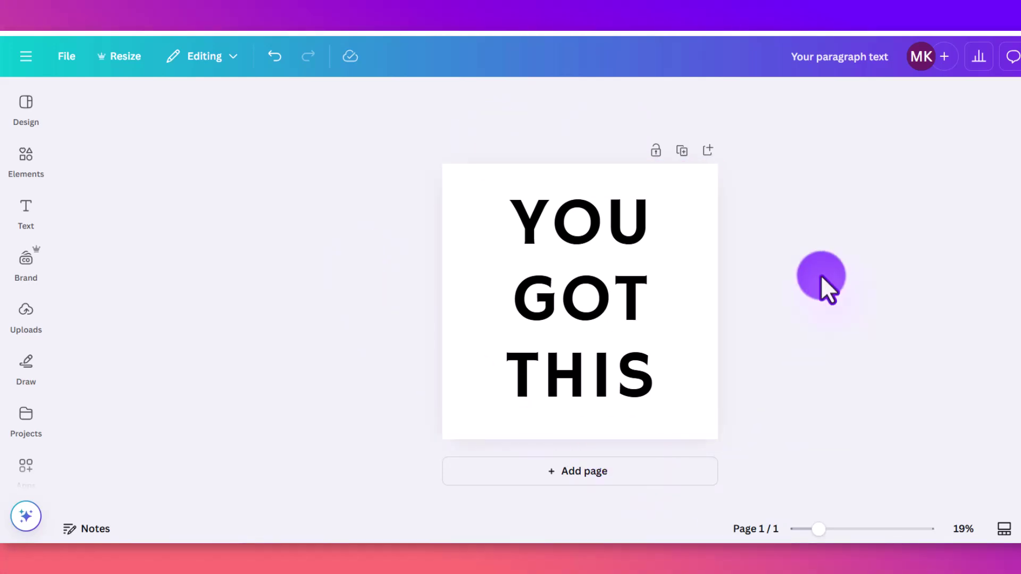
Delete the existing 'YOU GOT THIS' text box from the page
click(600, 253)
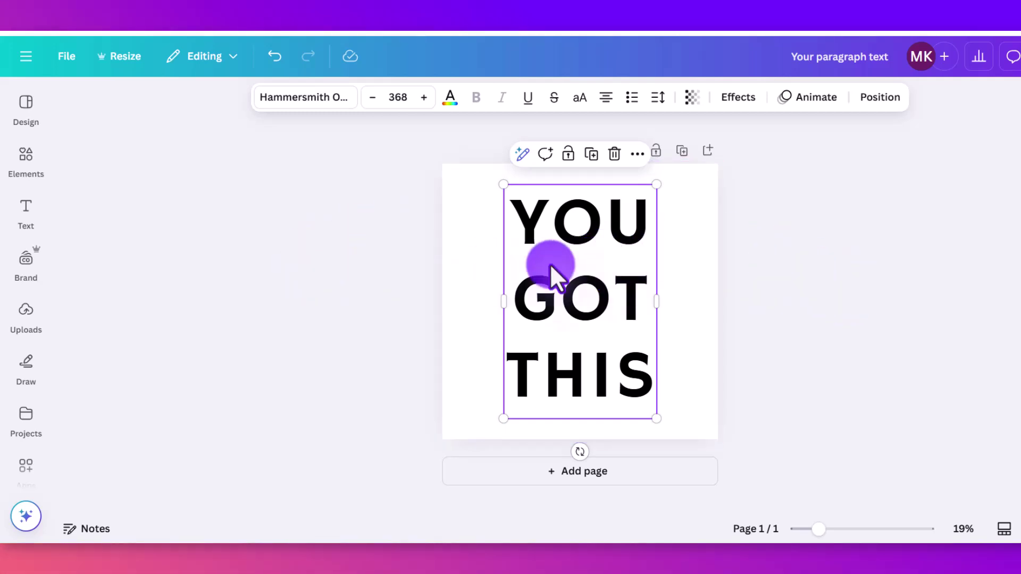
click(614, 154)
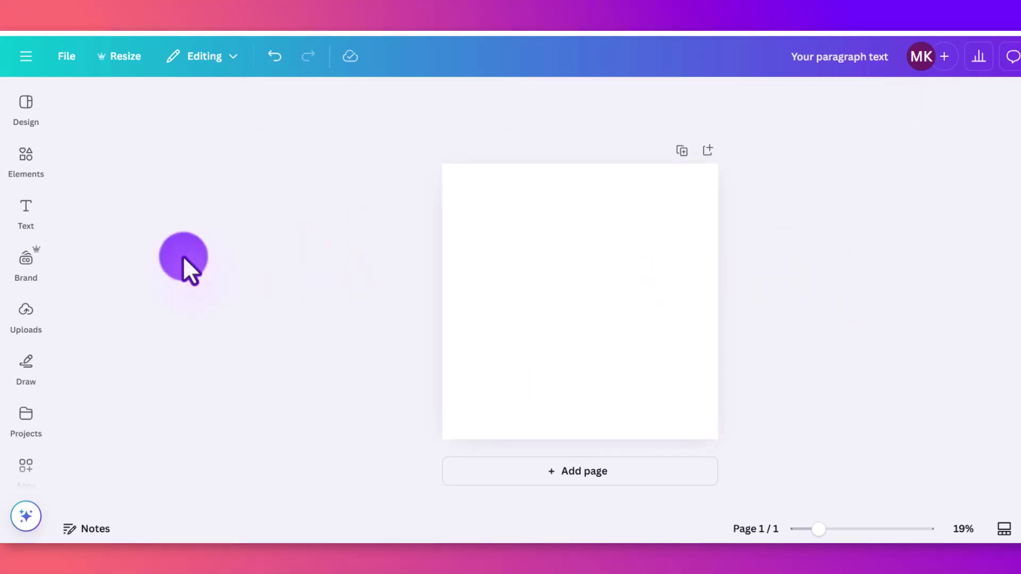
Add a Heading text box and replace its placeholder with 'YOU GOT THIS'
click(26, 211)
click(149, 240)
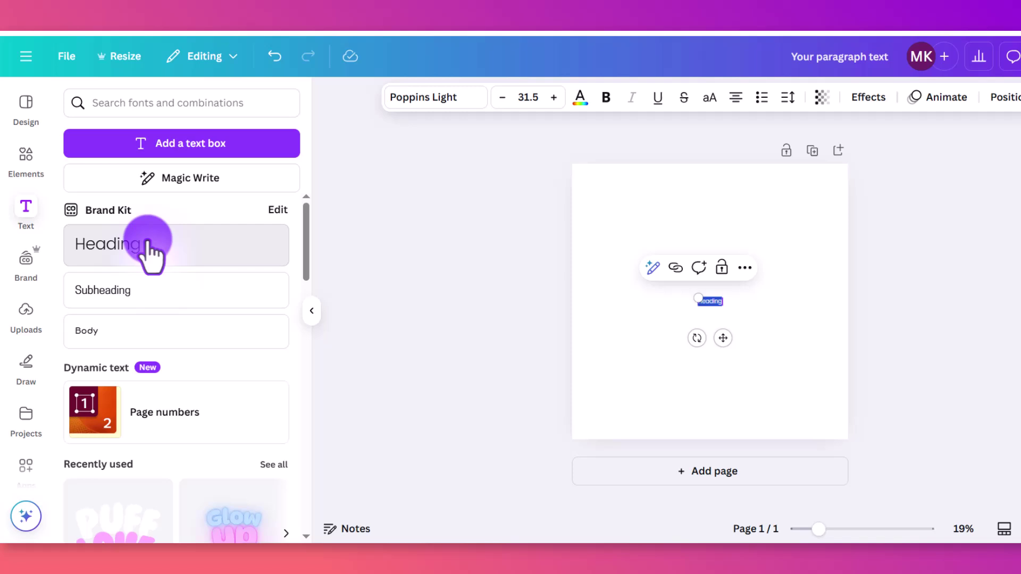
mouse_move(698, 298)
mouse_down()
mouse_move(618, 193)
mouse_move(695, 289)
mouse_up()
click(692, 292)
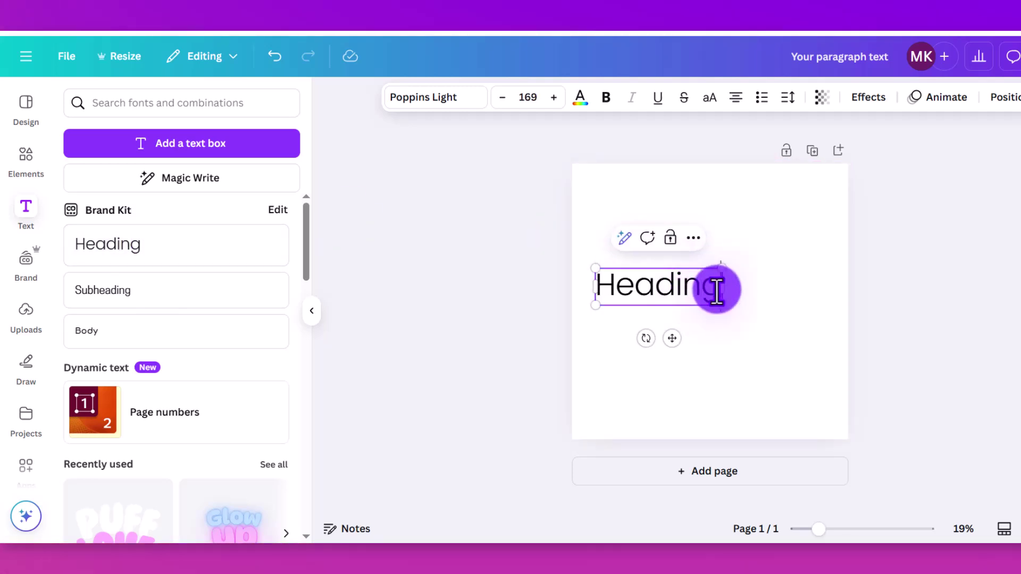
key(ctrl+a)
key(BackSpace)
text(Y)
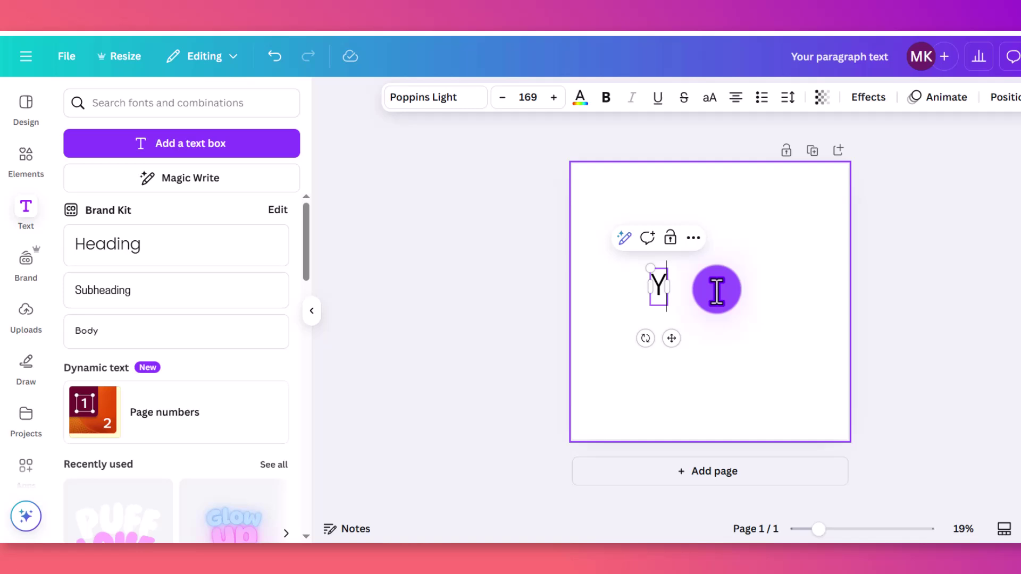
text(OU GOT THJIS)
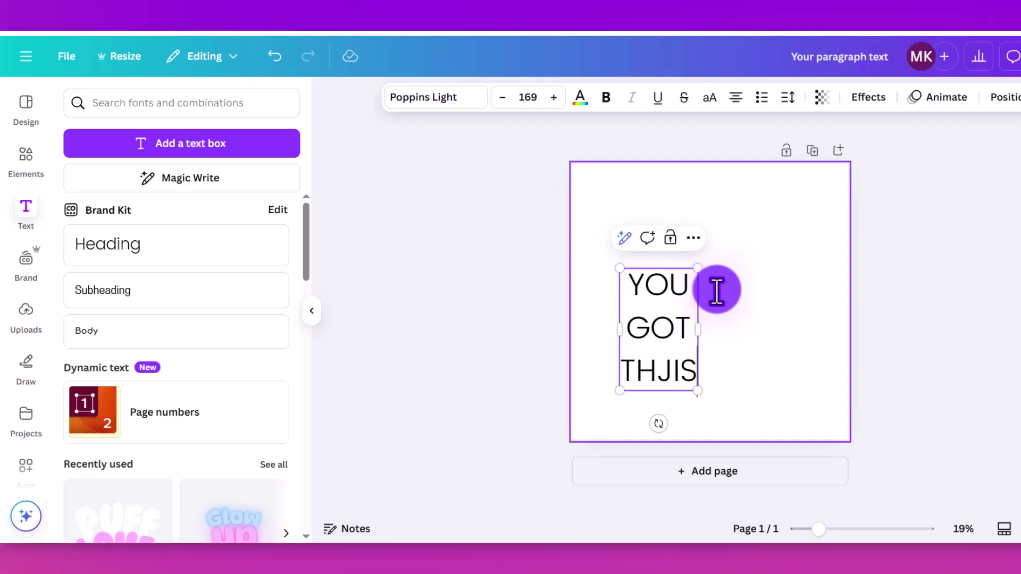
key(BackSpace)
key(BackSpace)
key(BackSpace)
text(IS)
Enlarge the heading and centre it horizontally and vertically on the page
drag(690, 268, 771, 194)
click(1013, 97)
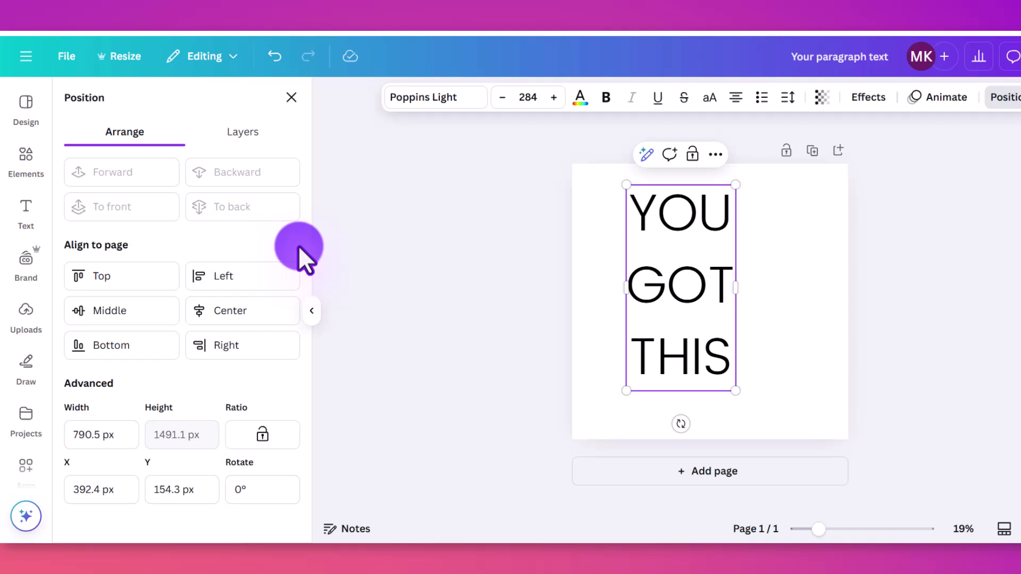
click(254, 325)
click(131, 312)
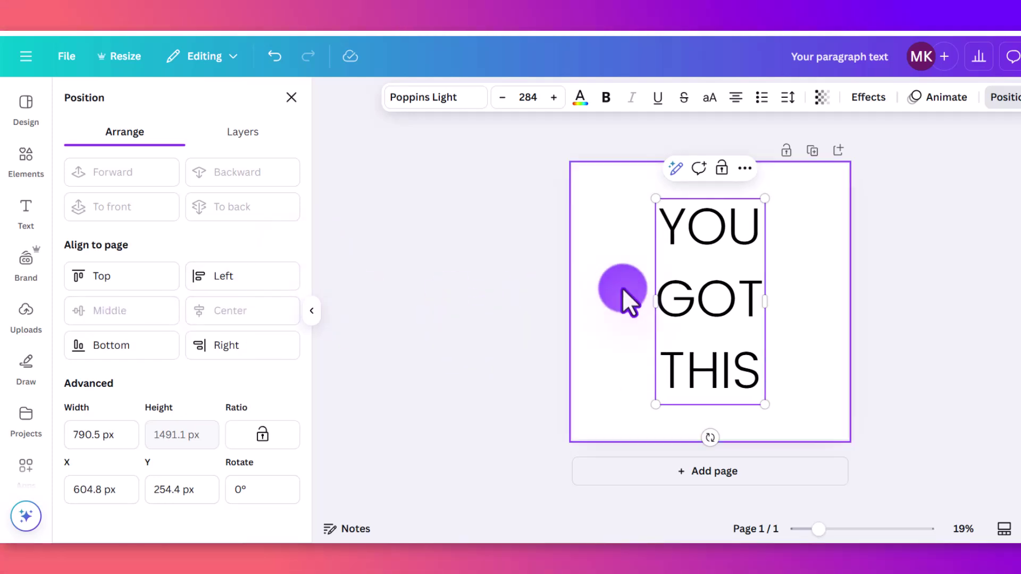
Set the whole heading in the Hammersmith One font
click(426, 109)
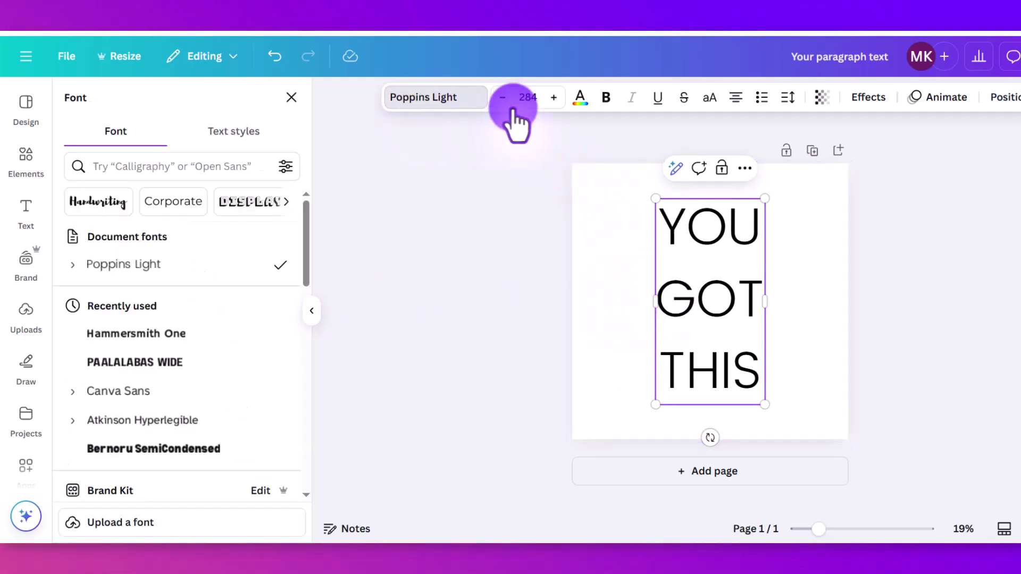
click(606, 98)
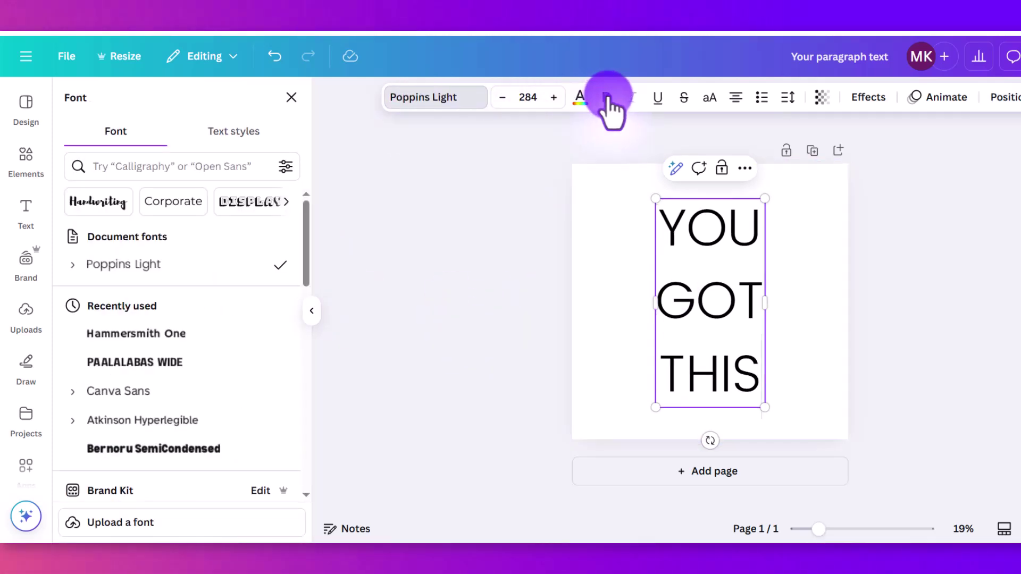
click(196, 335)
click(760, 343)
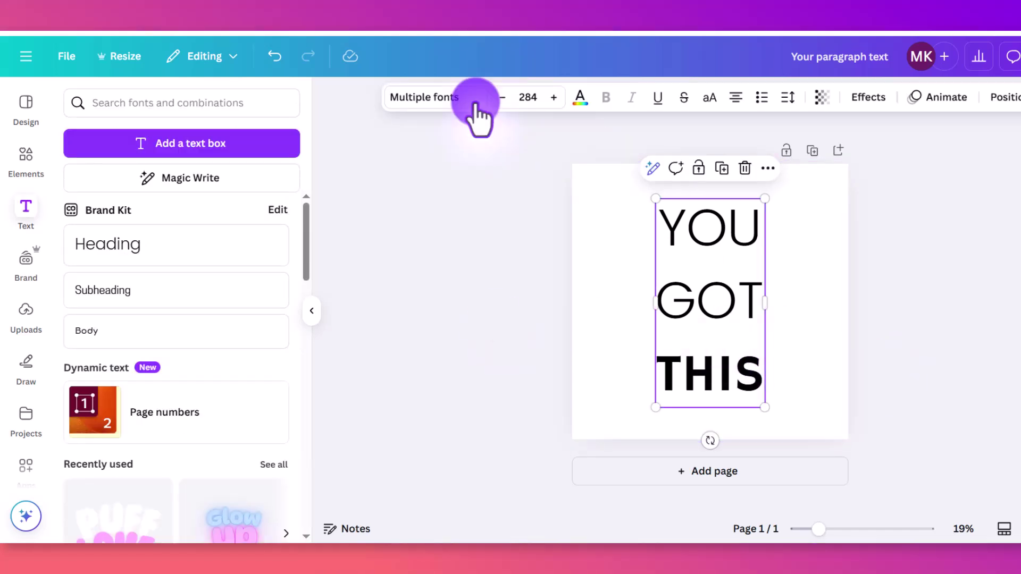
click(449, 101)
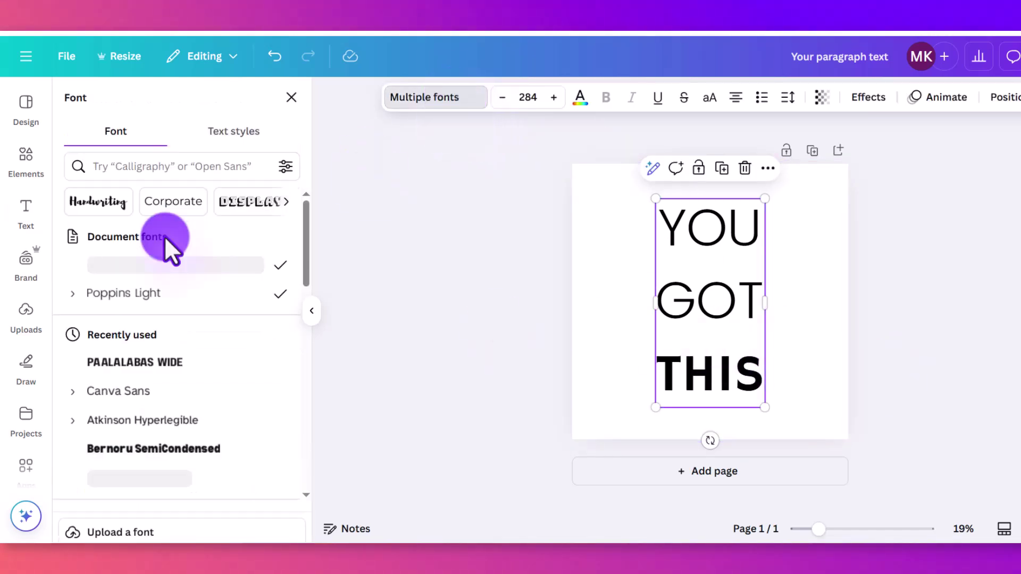
click(226, 265)
click(825, 324)
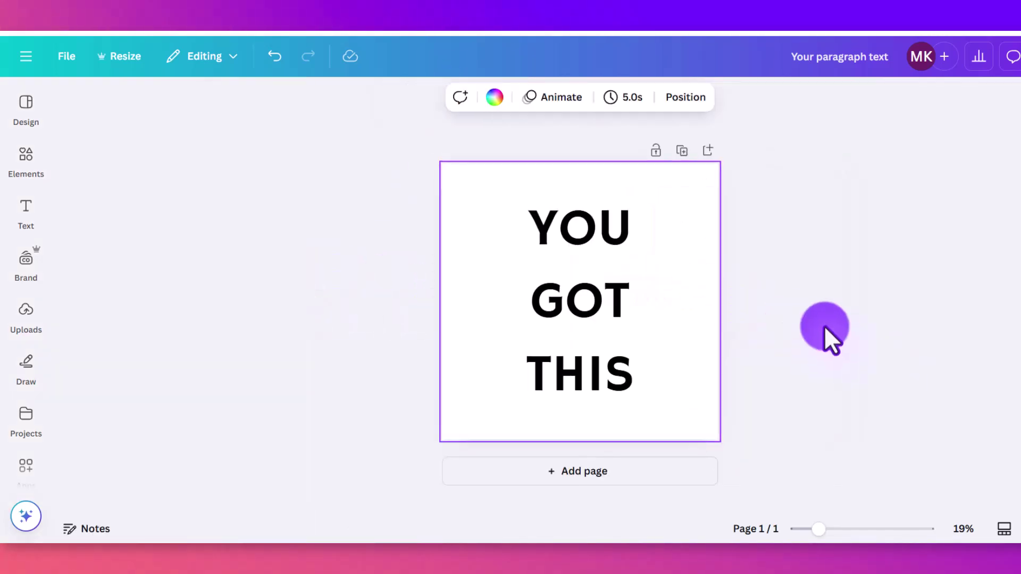
Select the YOU GOT THIS heading and browse the Effects panel's style presets
click(607, 257)
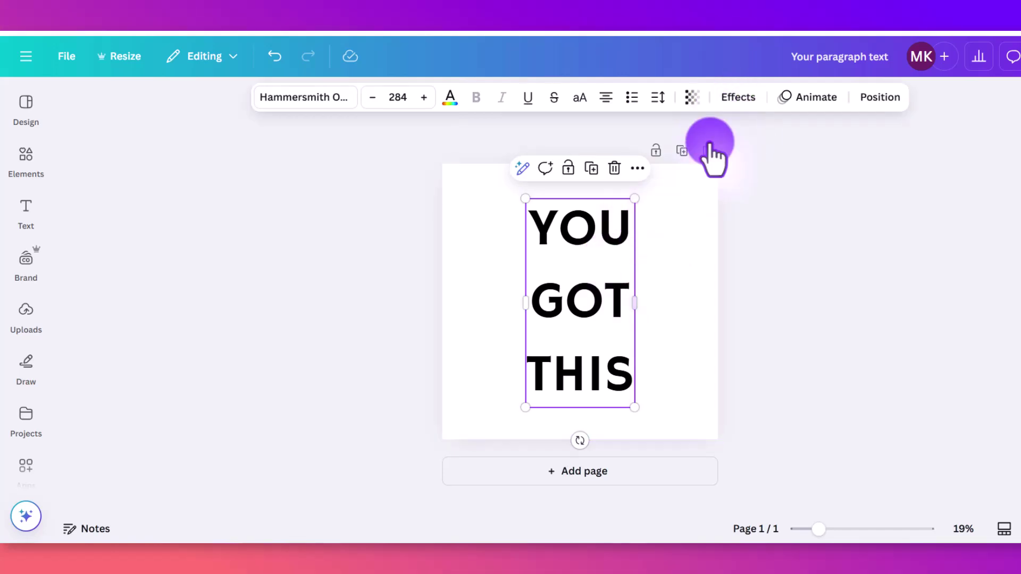
click(734, 98)
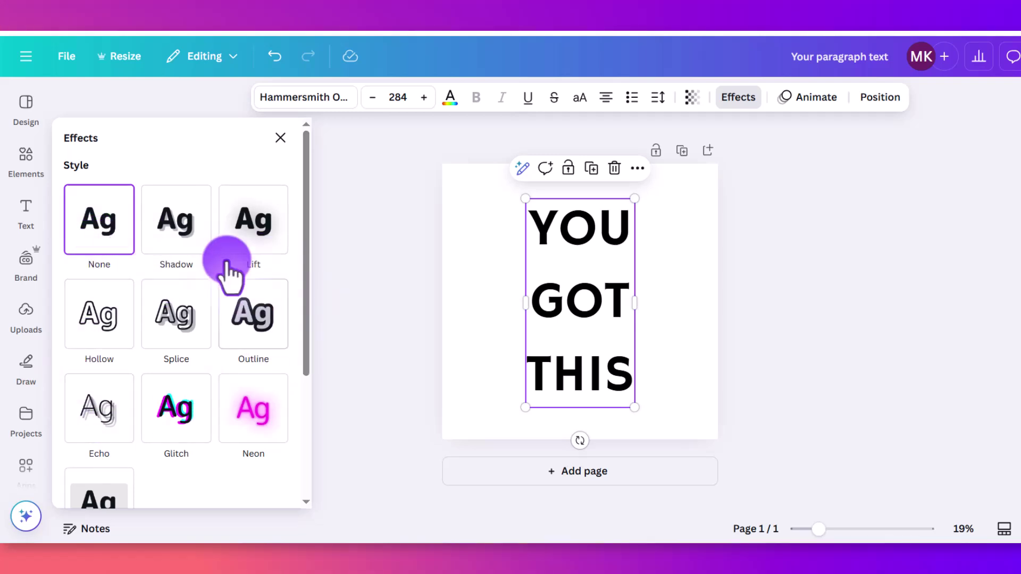
scroll(202, 340, down, 3)
scroll(202, 372, down, 1)
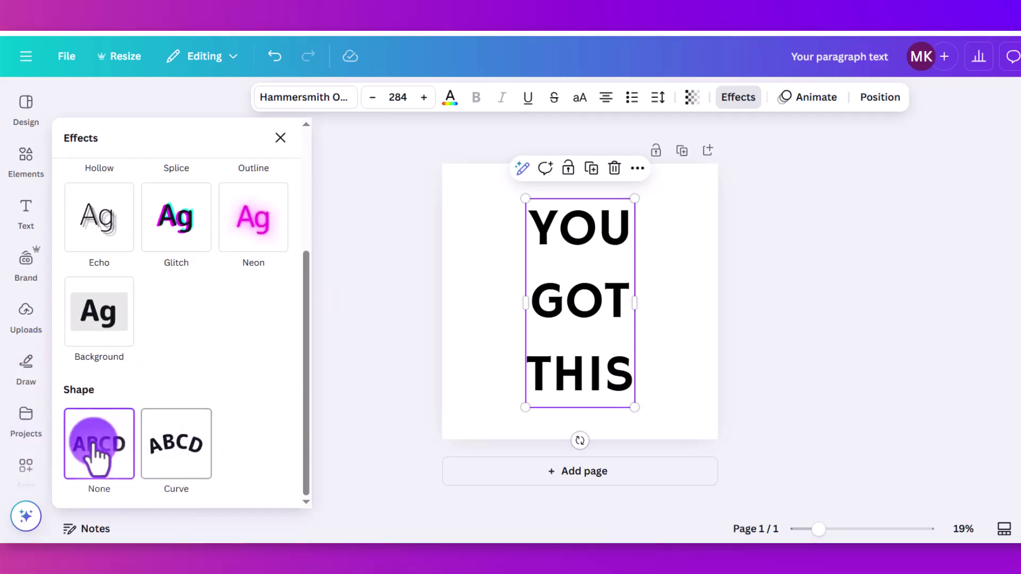
scroll(260, 453, up, 4)
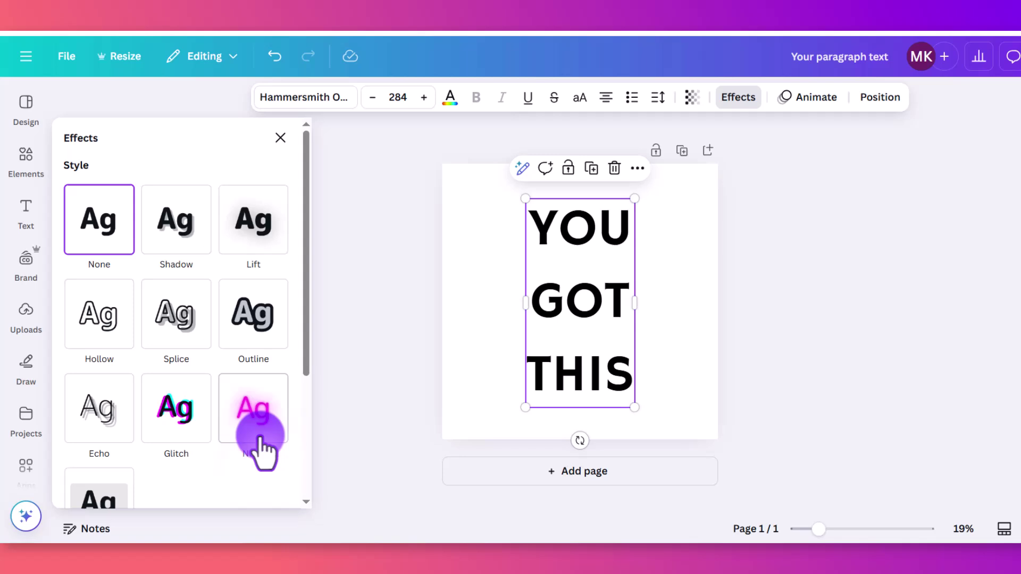
Apply the Shadow effect to the text and raise its transparency to 66
click(181, 228)
scroll(69, 210, down, 2)
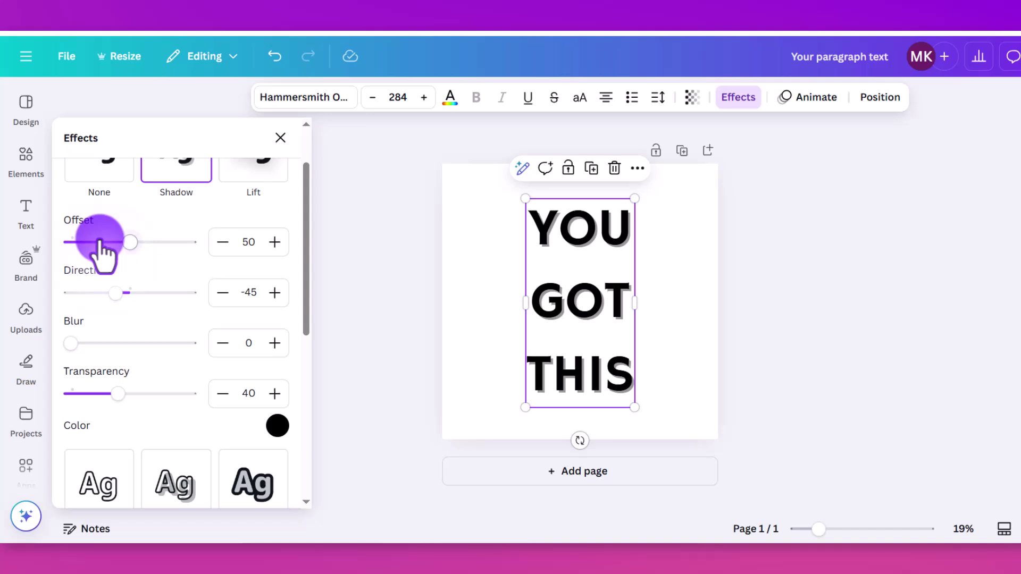
scroll(143, 301, up, 2)
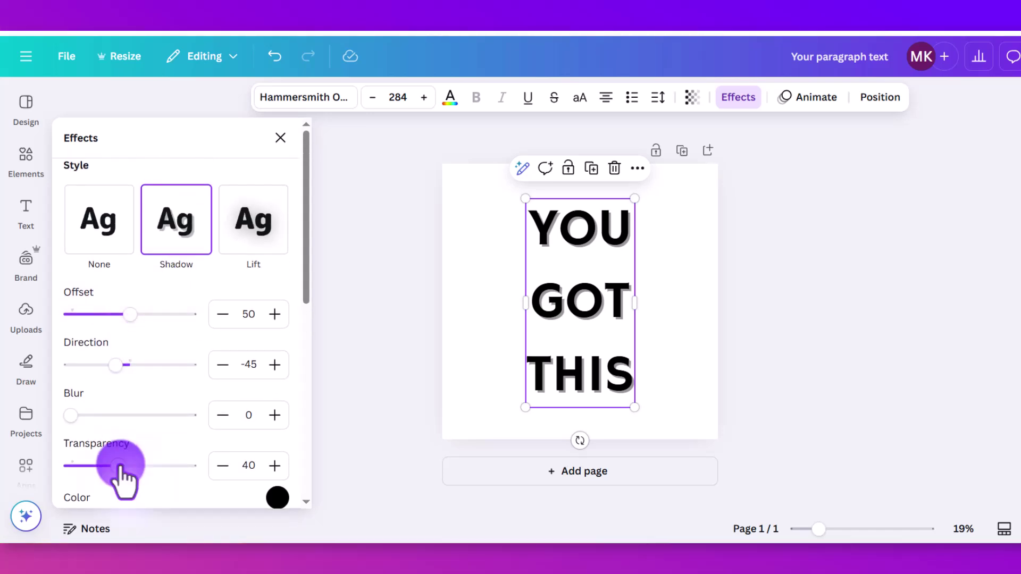
drag(118, 466, 149, 466)
Make the text shadow light green, fully blurred, with direction -76
scroll(242, 452, down, 2)
click(275, 426)
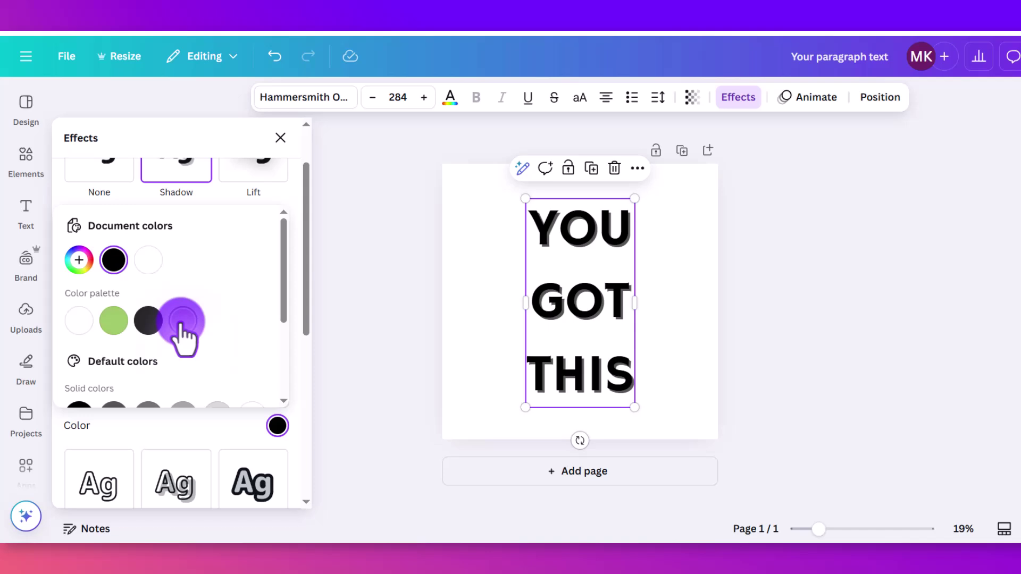
click(116, 326)
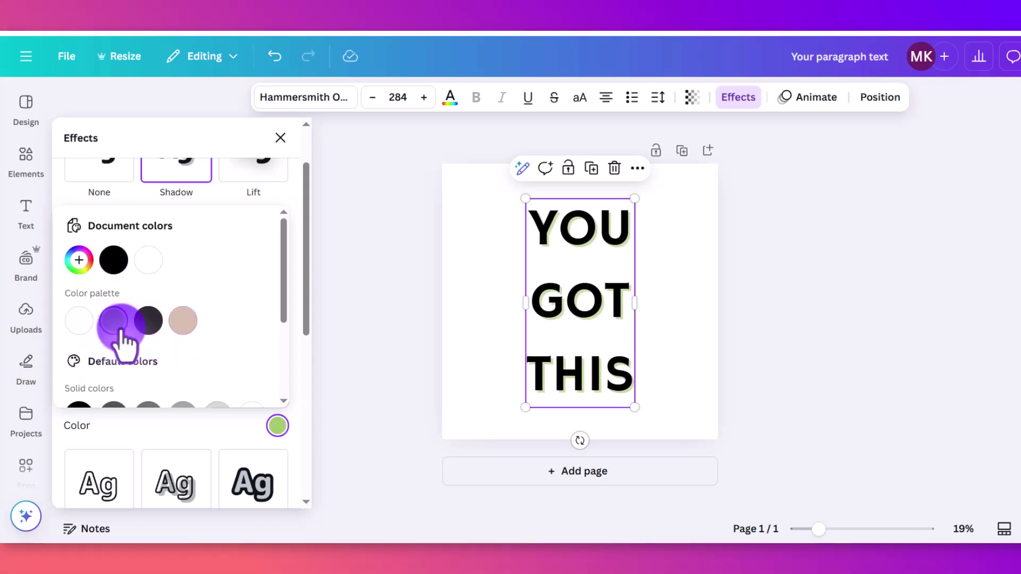
click(234, 426)
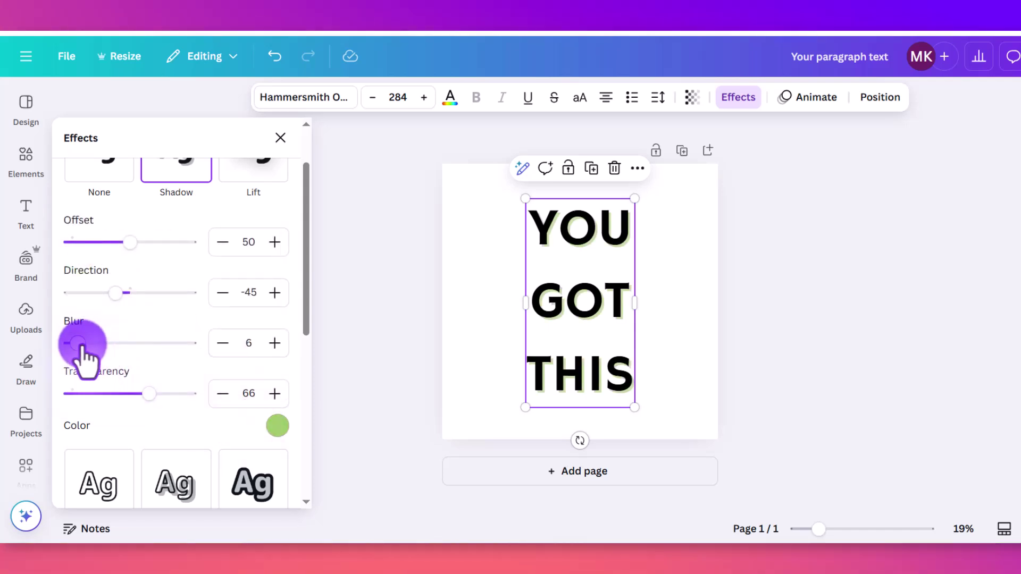
drag(78, 343, 241, 356)
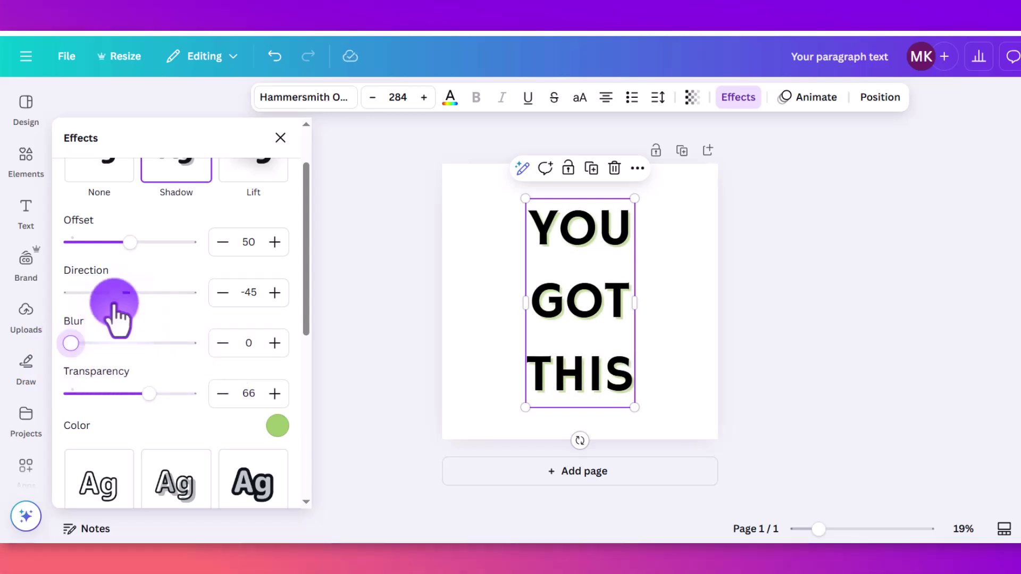
mouse_move(122, 292)
mouse_down()
mouse_move(159, 293)
mouse_move(105, 293)
mouse_up()
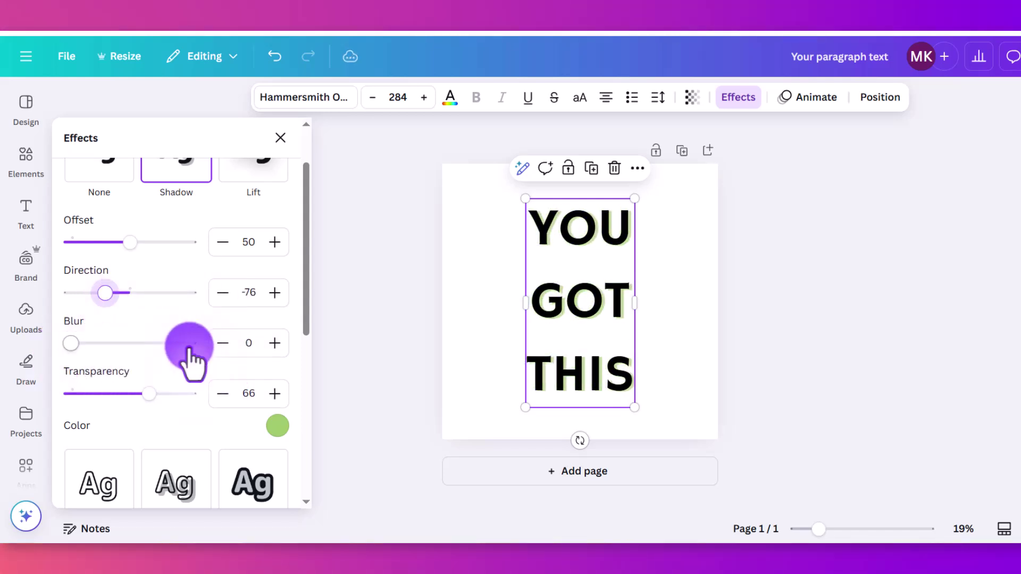
scroll(180, 346, down, 2)
scroll(180, 345, up, 4)
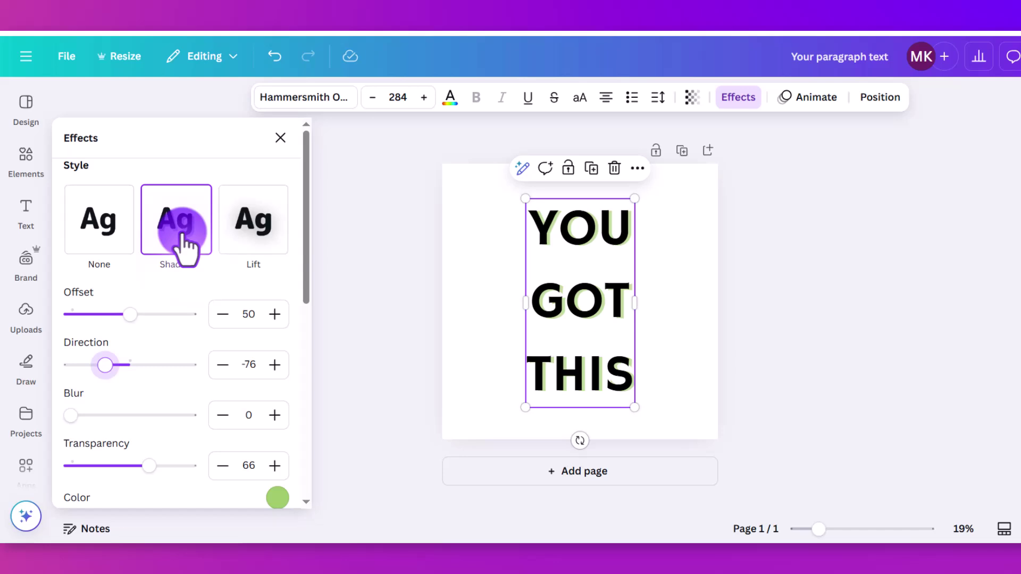
scroll(256, 228, down, 4)
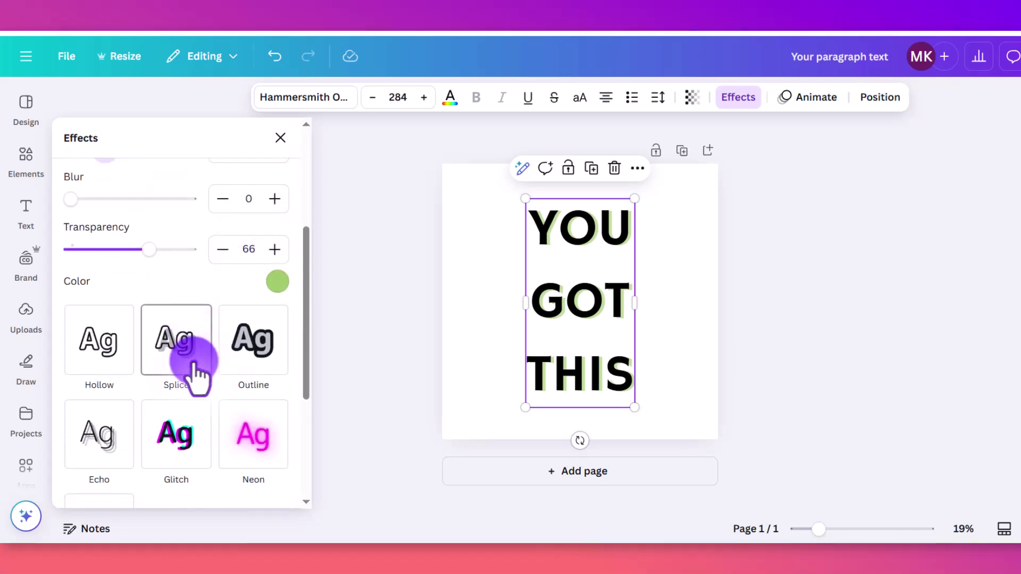
scroll(184, 341, up, 4)
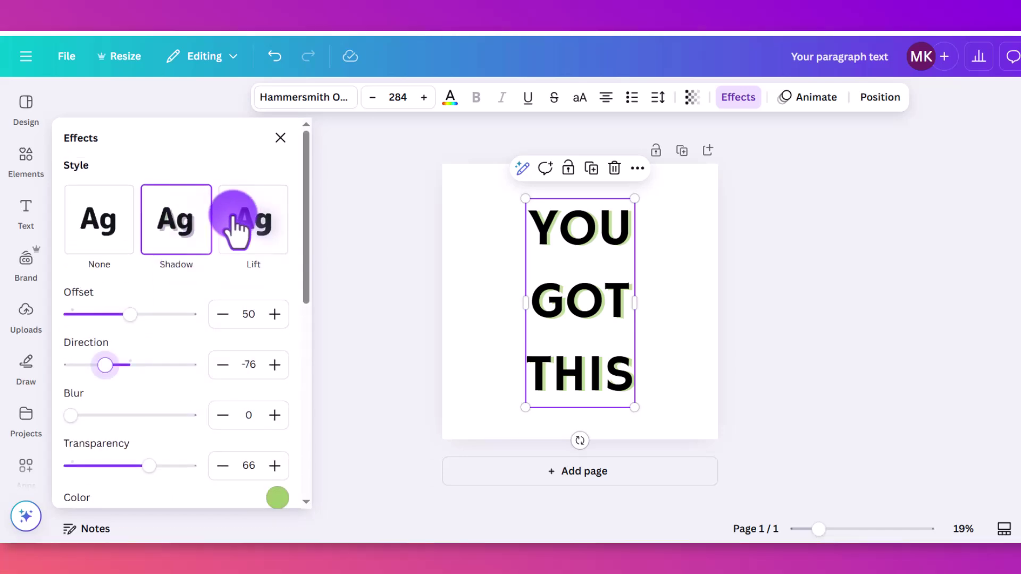
Reset the shadow, then try the Lift effect and adjust its intensity
click(178, 228)
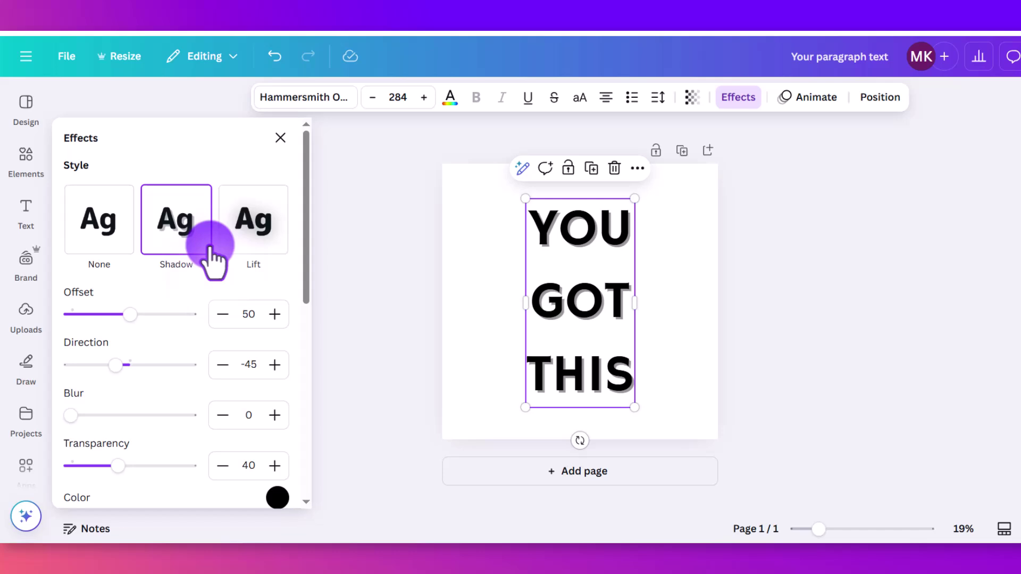
click(256, 224)
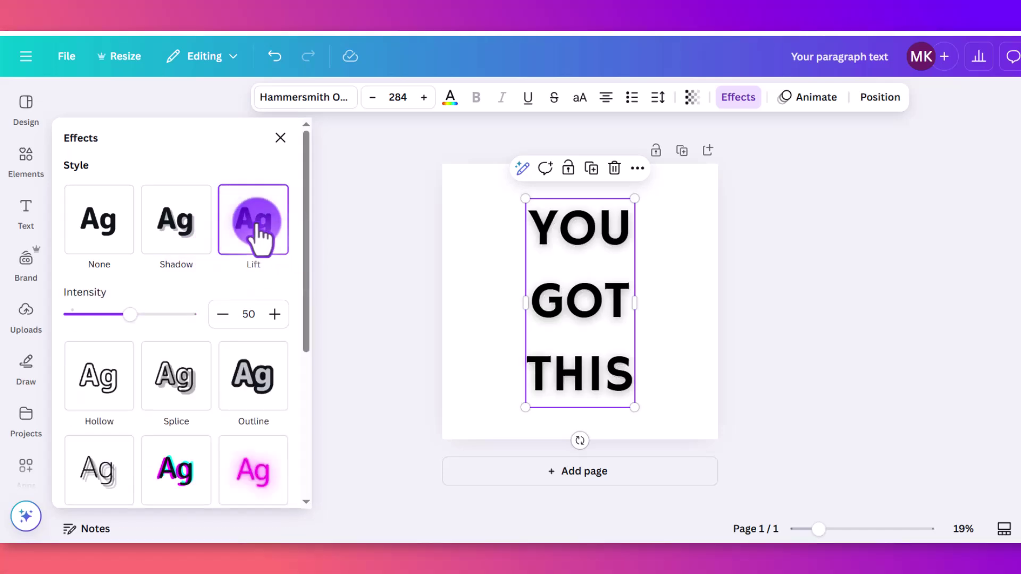
click(110, 230)
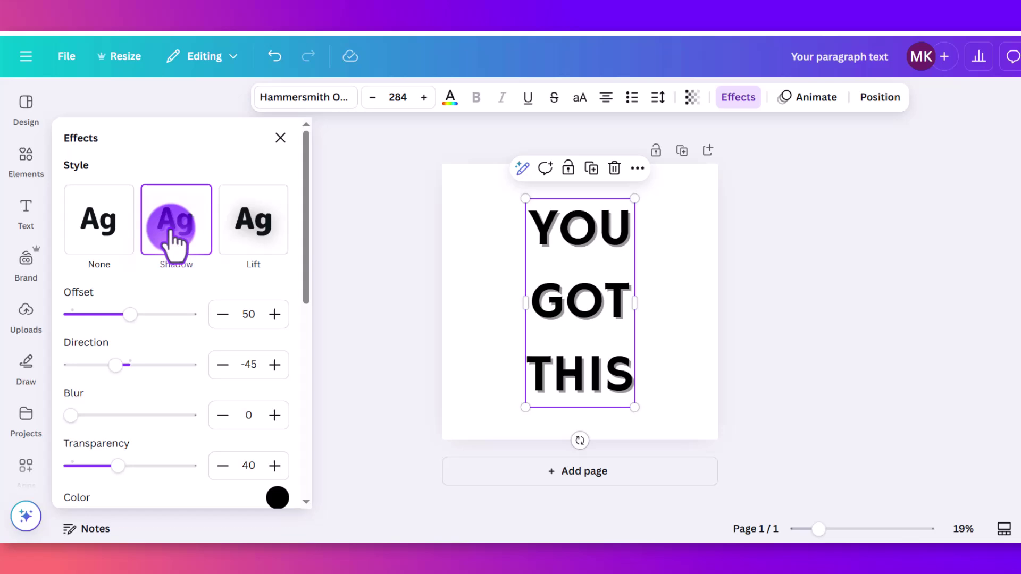
click(235, 220)
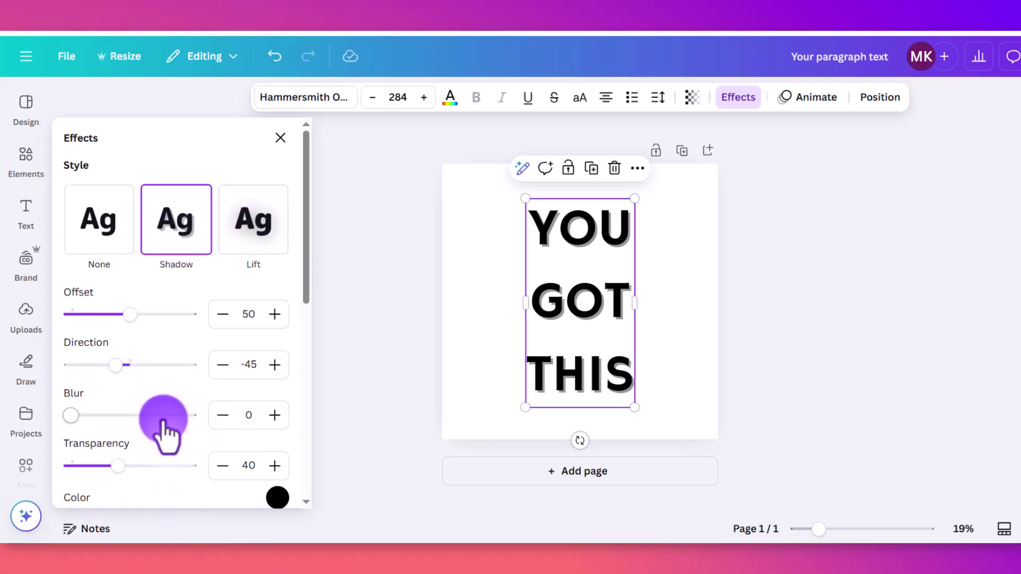
click(269, 239)
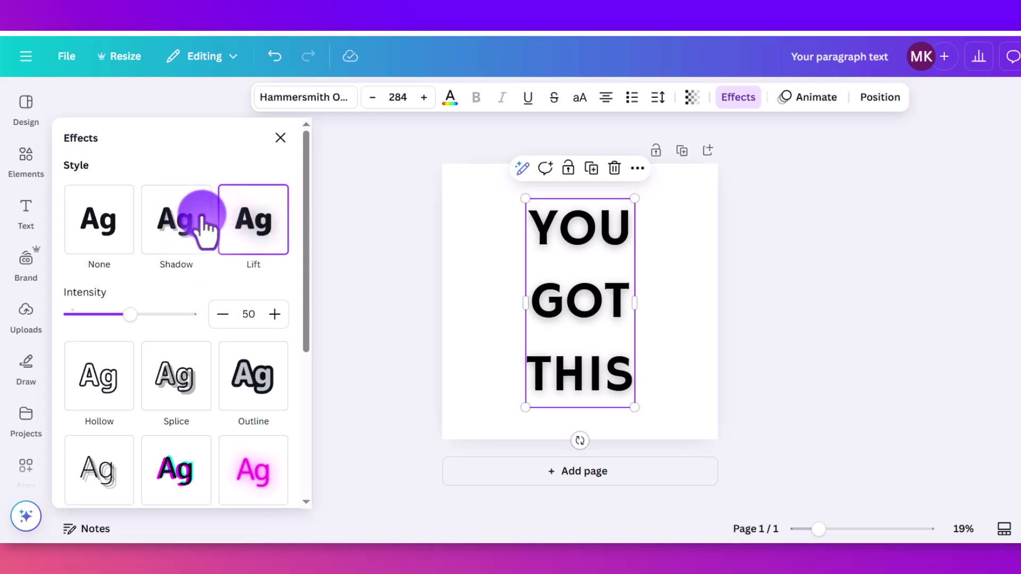
drag(130, 314, 166, 314)
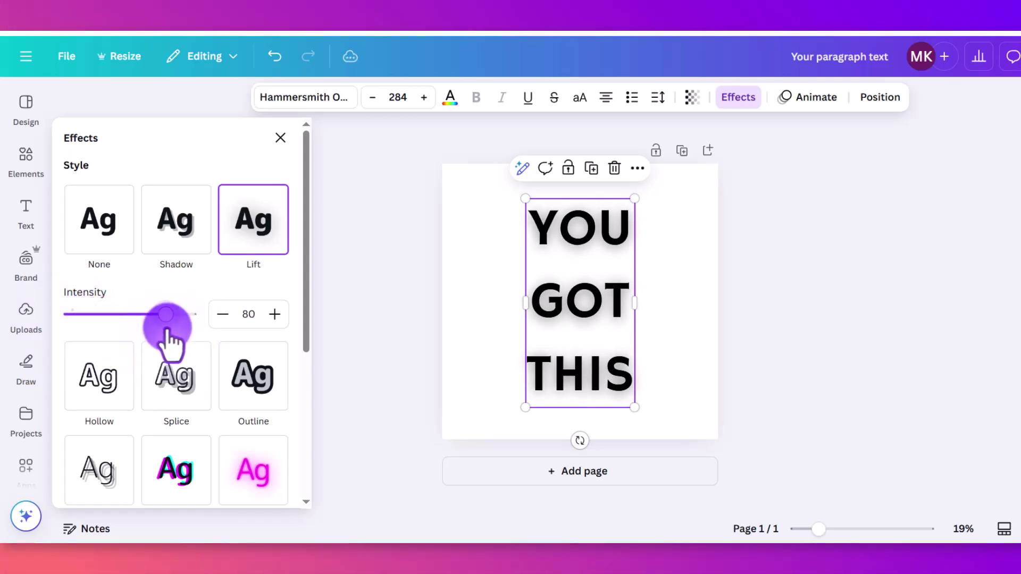
Try the Hollow effect with a thicker outline, then apply the Splice effect
click(104, 372)
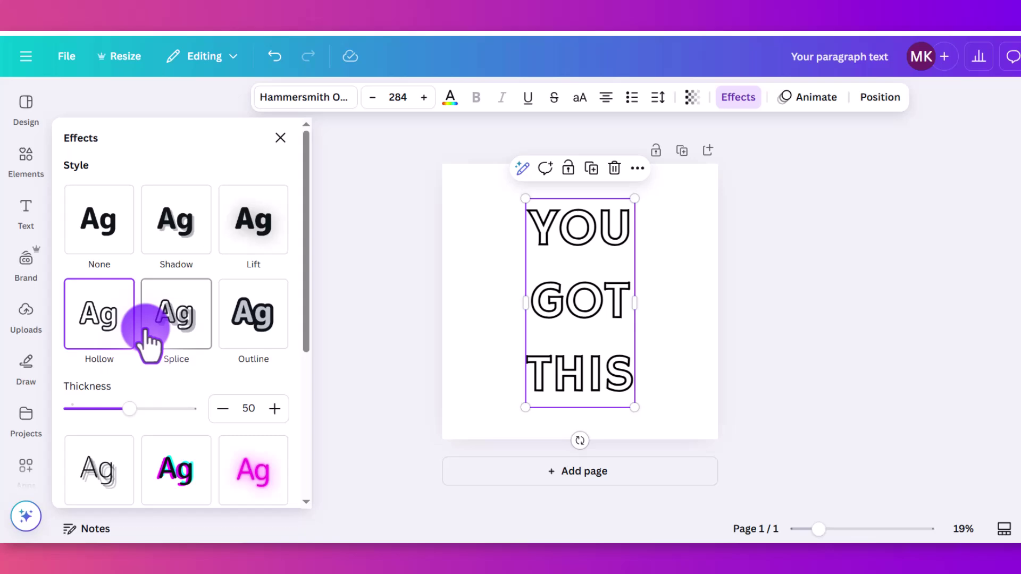
scroll(159, 335, down, 2)
mouse_move(127, 338)
mouse_down()
mouse_move(164, 338)
mouse_move(66, 339)
mouse_move(192, 338)
mouse_move(80, 339)
mouse_move(139, 338)
mouse_up()
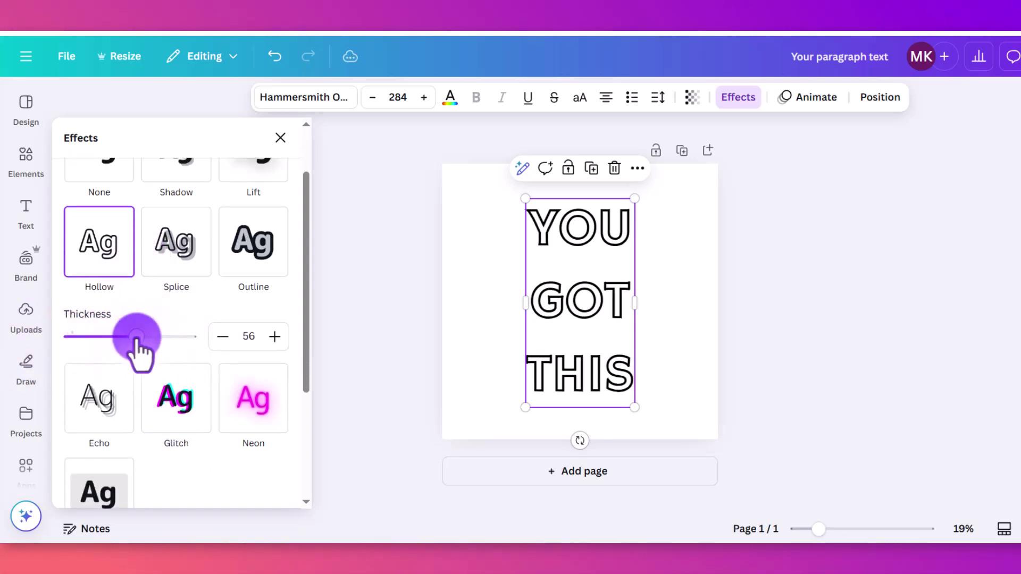
click(176, 242)
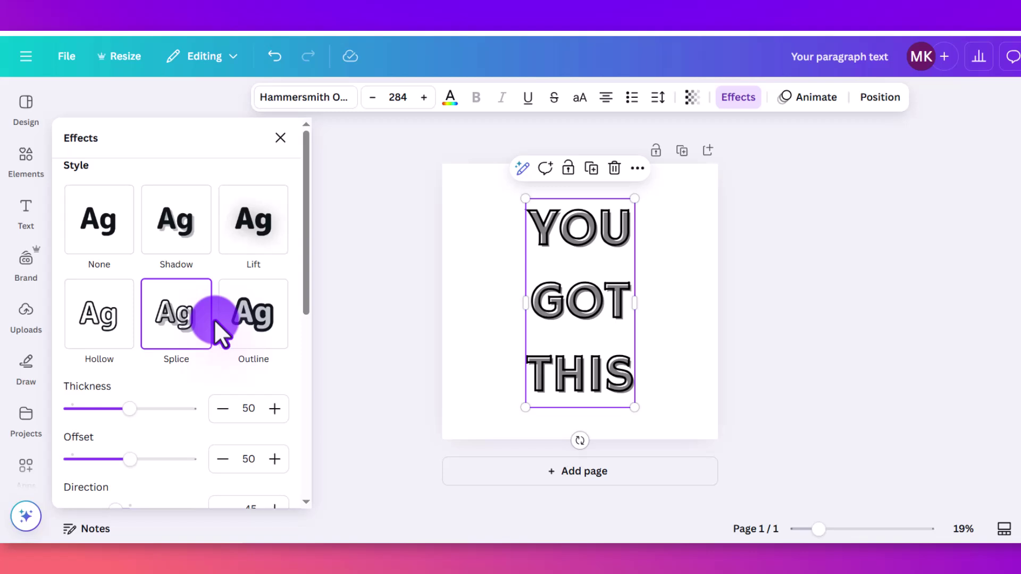
Adjust the Splice direction, offset and thickness sliders
mouse_move(116, 438)
mouse_down()
mouse_move(162, 446)
mouse_move(129, 437)
mouse_up()
drag(136, 396, 111, 396)
mouse_move(130, 340)
mouse_down()
mouse_move(210, 346)
mouse_move(126, 342)
mouse_move(144, 340)
mouse_up()
Try a thinned red Outline on the text, then apply the Echo effect
click(234, 288)
scroll(91, 269, down, 2)
scroll(183, 292, up, 3)
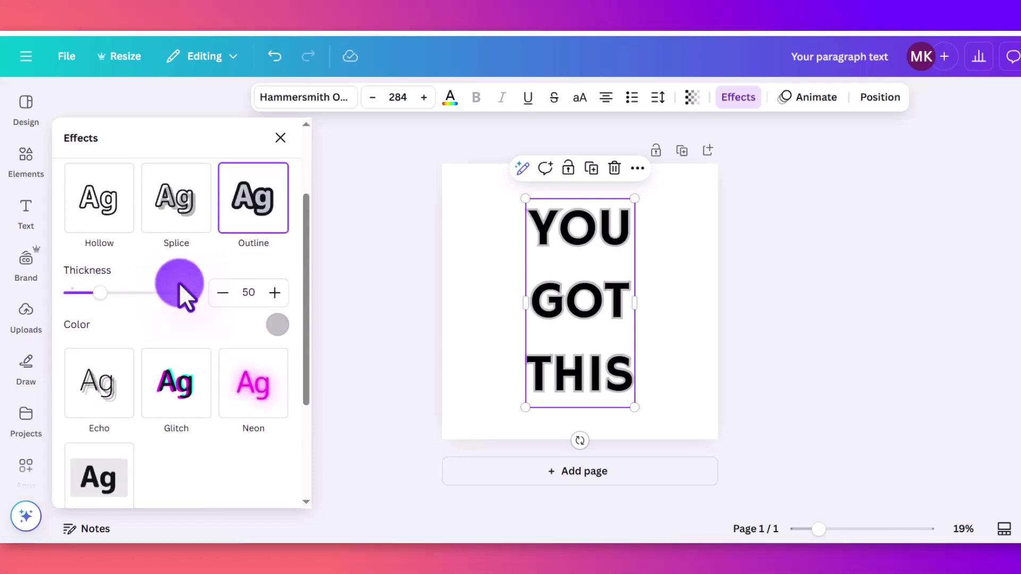
click(277, 369)
scroll(148, 266, down, 3)
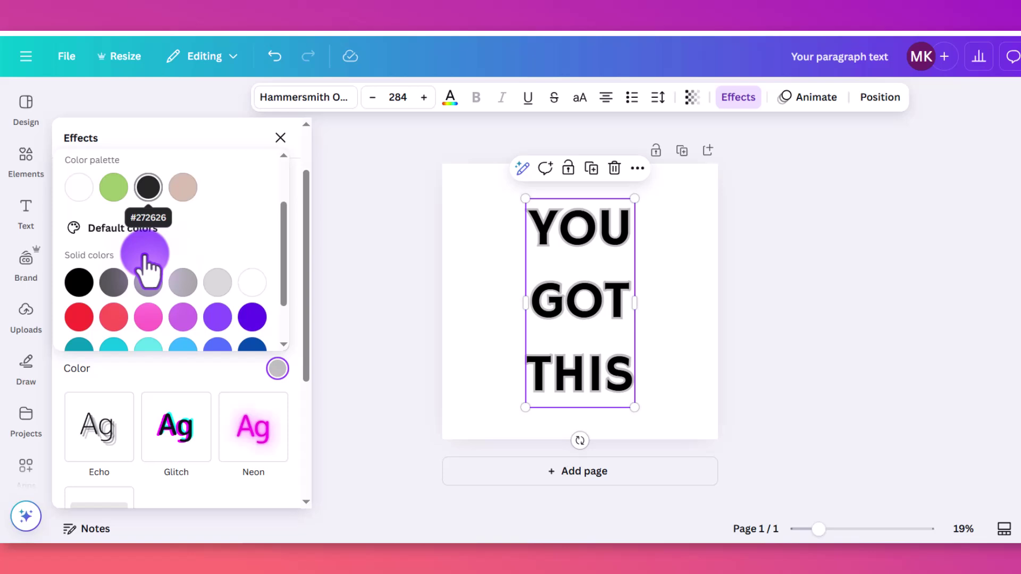
click(82, 326)
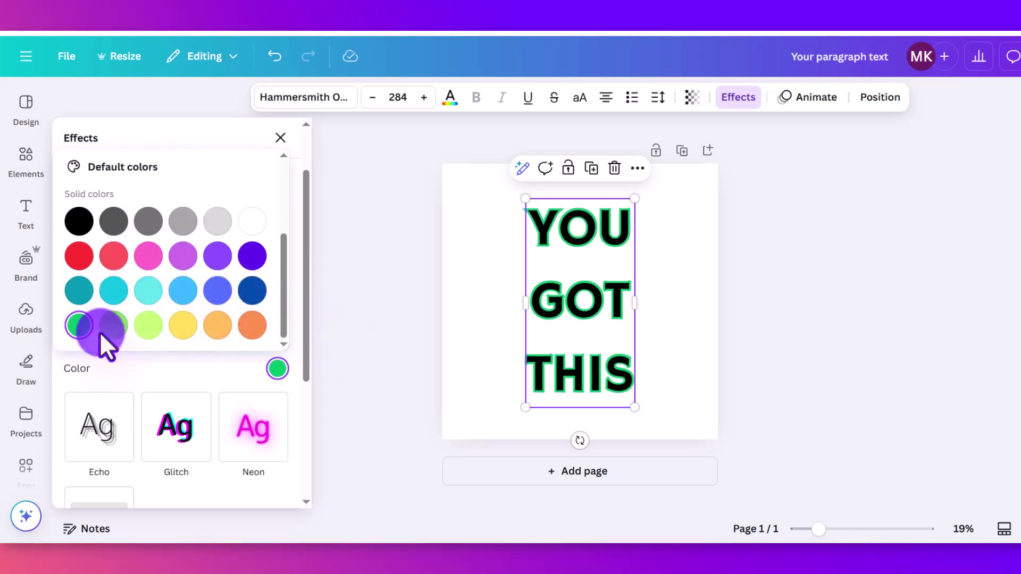
click(82, 291)
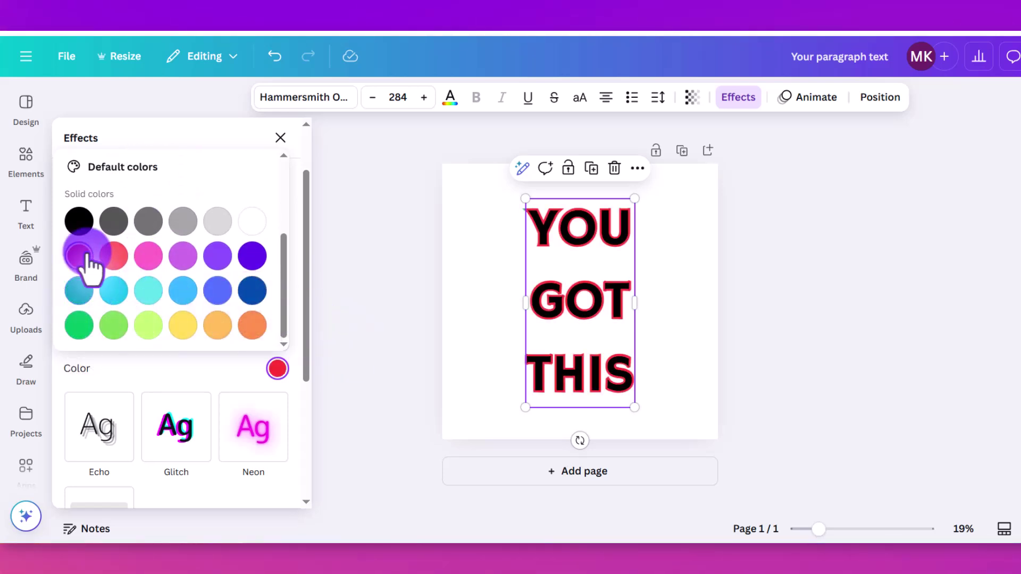
click(154, 406)
mouse_move(95, 335)
mouse_down()
mouse_move(44, 349)
mouse_move(262, 342)
mouse_move(43, 338)
mouse_move(120, 338)
mouse_move(85, 336)
mouse_up()
scroll(118, 330, down, 3)
click(101, 268)
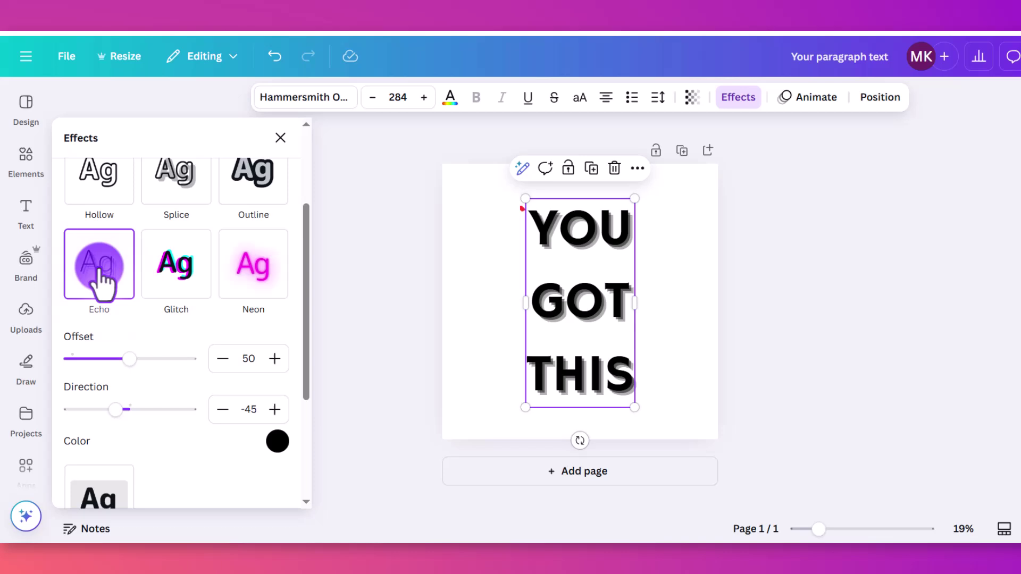
Adjust Echo's direction and offset, try Glitch, then apply the Neon effect
drag(123, 400, 107, 421)
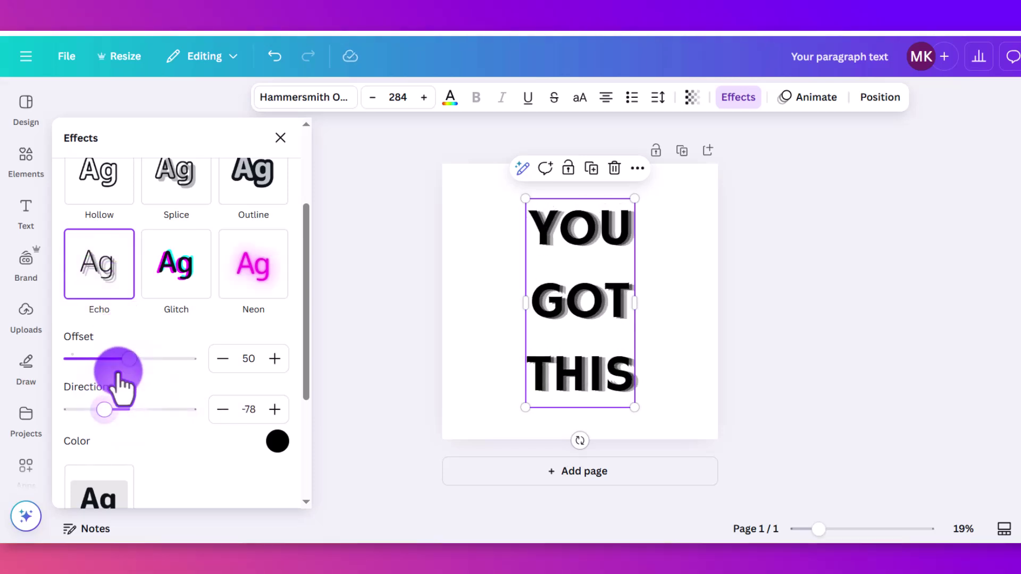
drag(117, 372, 273, 365)
click(176, 264)
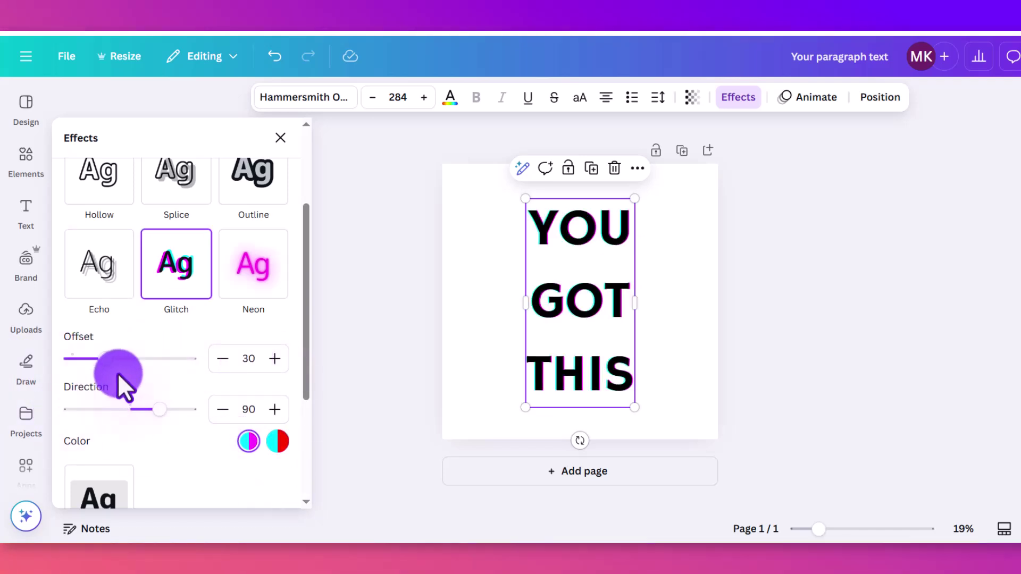
scroll(237, 340, up, 2)
click(237, 335)
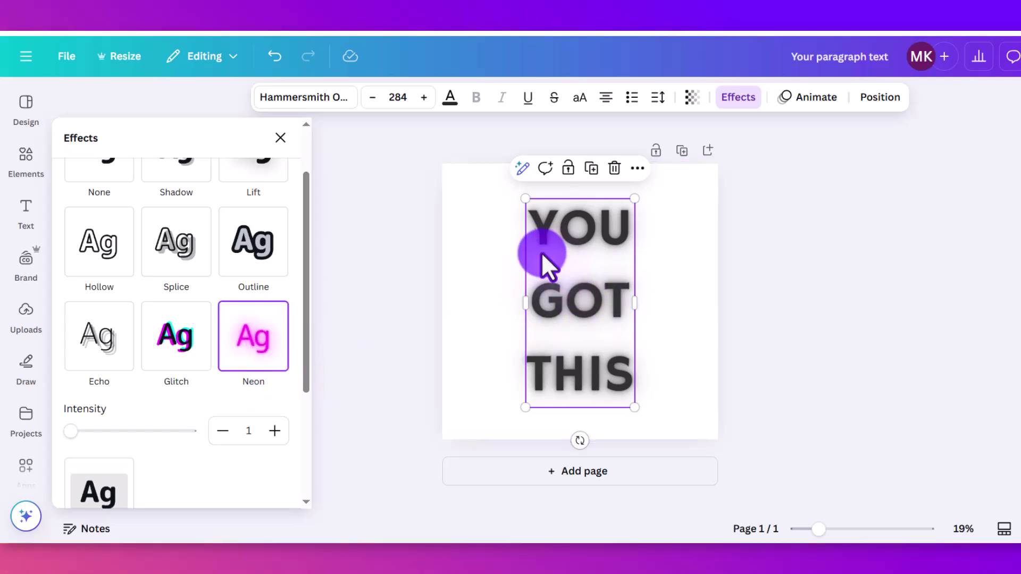
Turn all the text red and raise the Neon intensity to 100
click(450, 98)
scroll(212, 345, down, 2)
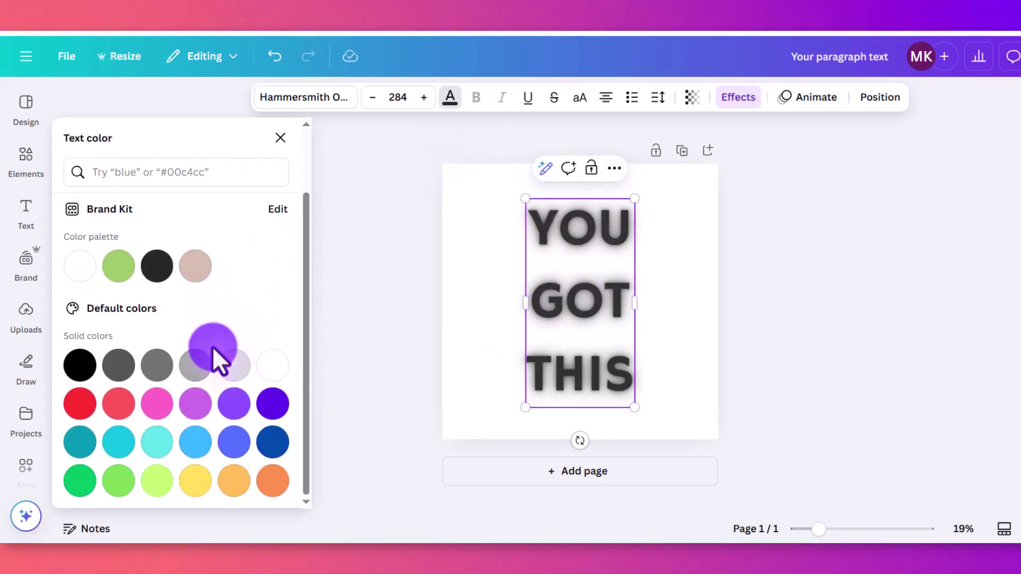
click(78, 405)
click(96, 483)
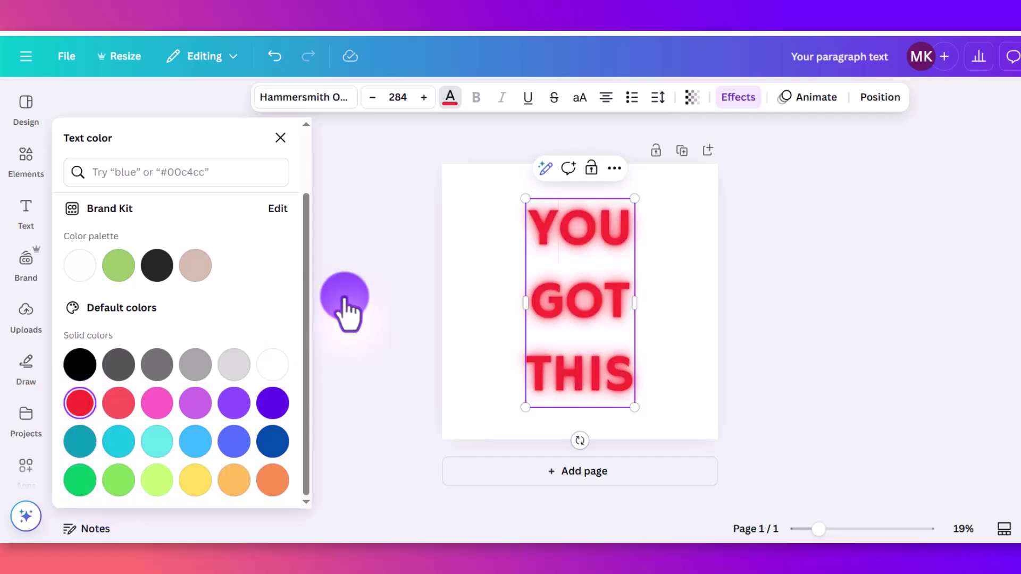
click(455, 101)
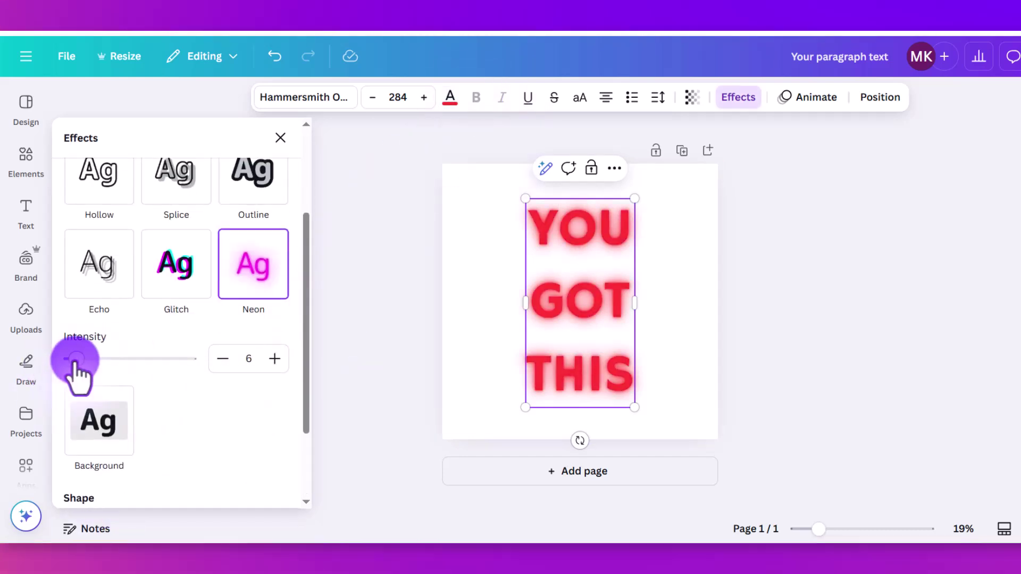
drag(74, 361, 215, 358)
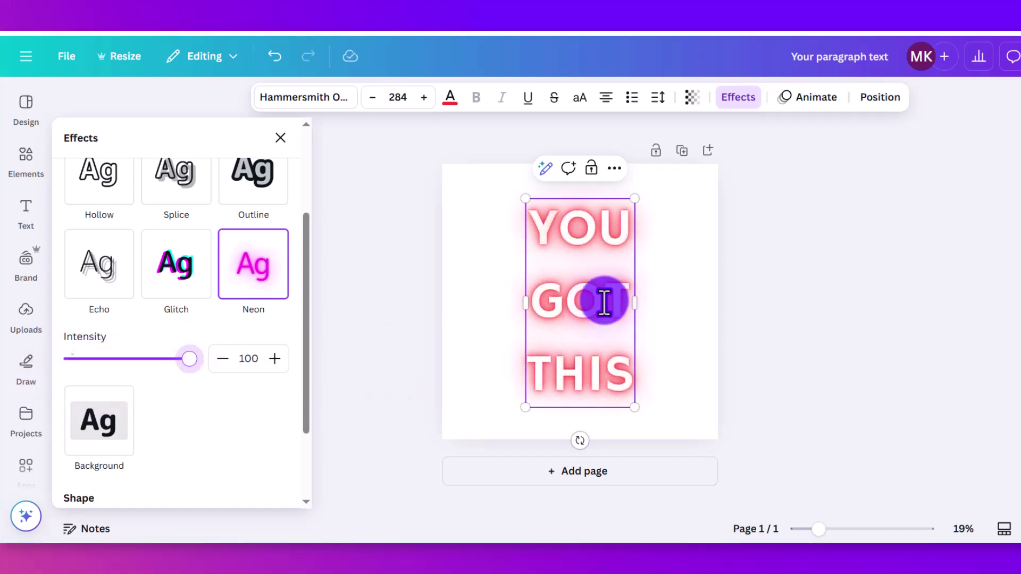
Add a green Background effect with transparency 71, spread 100 and roundness 100
click(95, 426)
scroll(160, 407, down, 3)
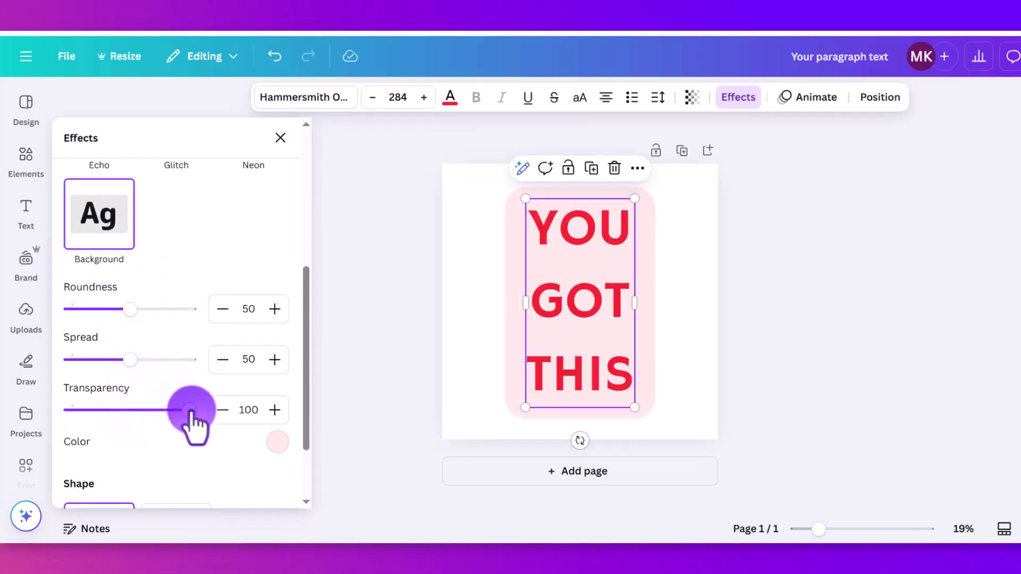
drag(190, 410, 105, 412)
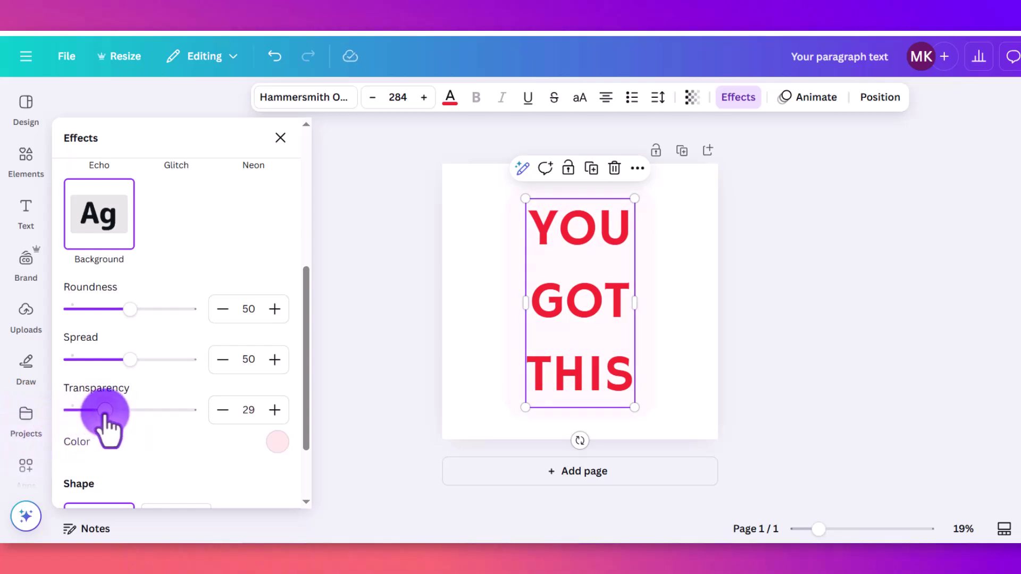
click(278, 440)
click(134, 341)
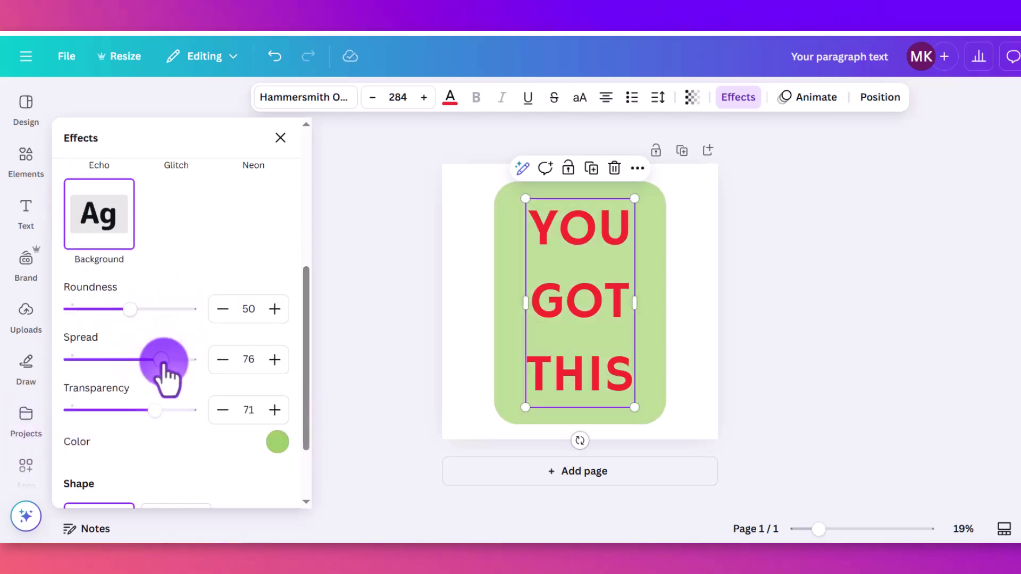
drag(159, 365, 228, 383)
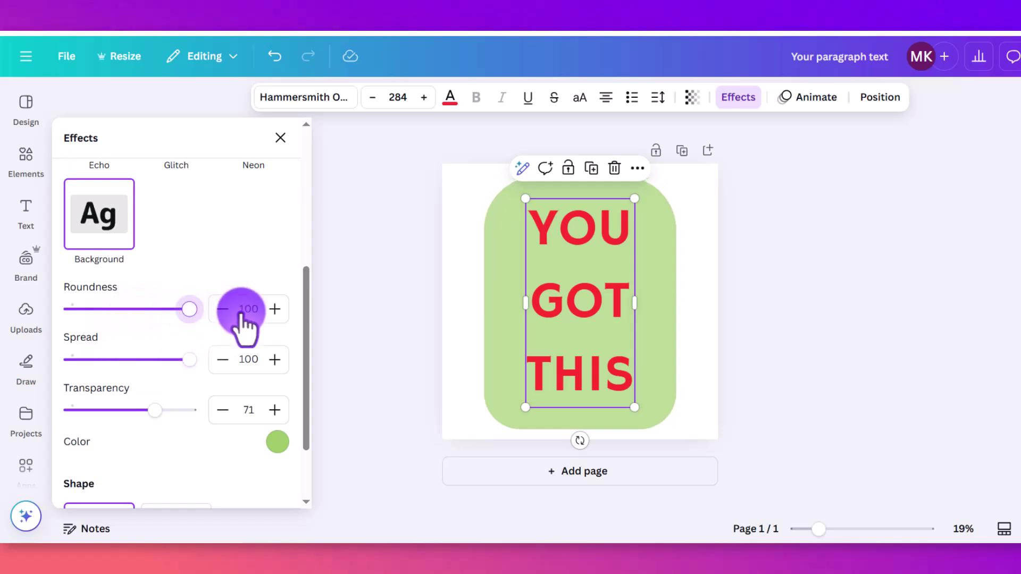
click(110, 310)
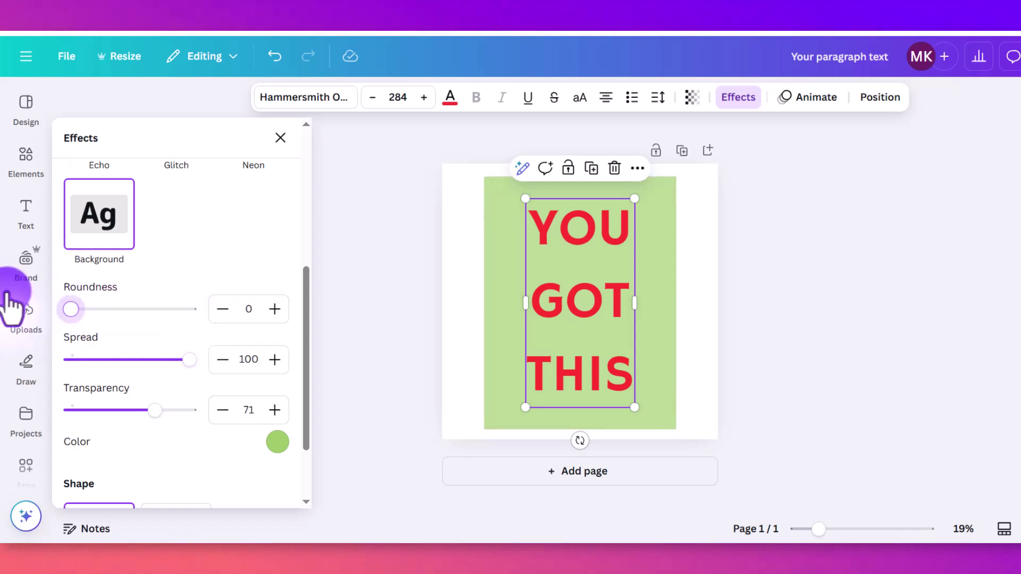
drag(10, 301, 213, 313)
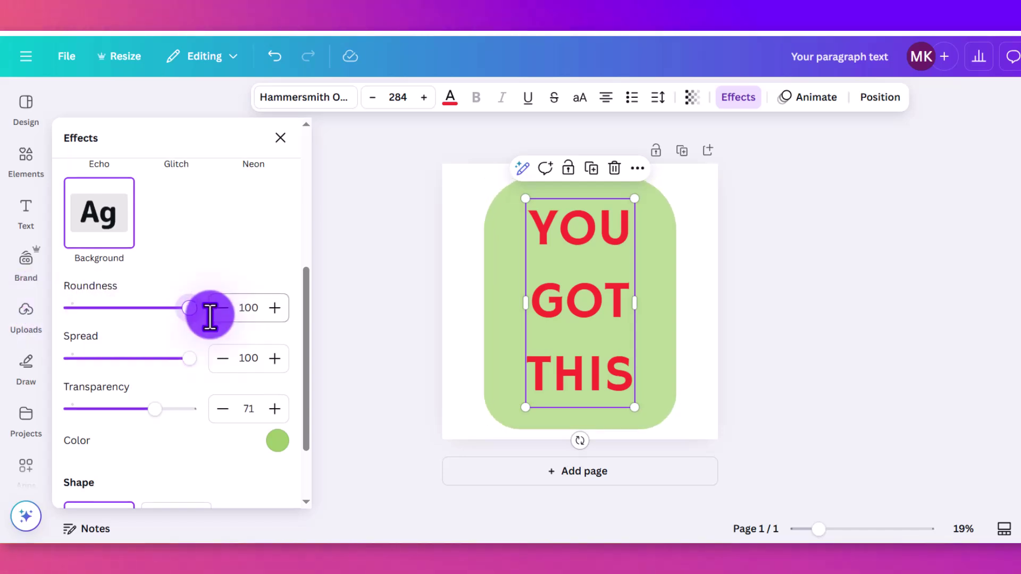
scroll(178, 340, down, 2)
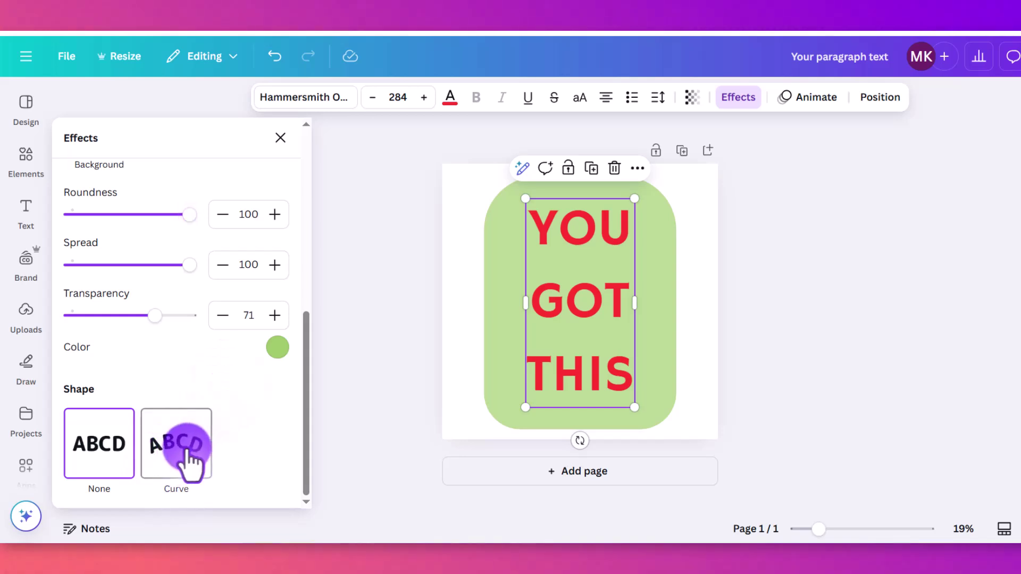
Apply the Curve shape to YOU GOT THIS and experiment with the curve amount
click(186, 446)
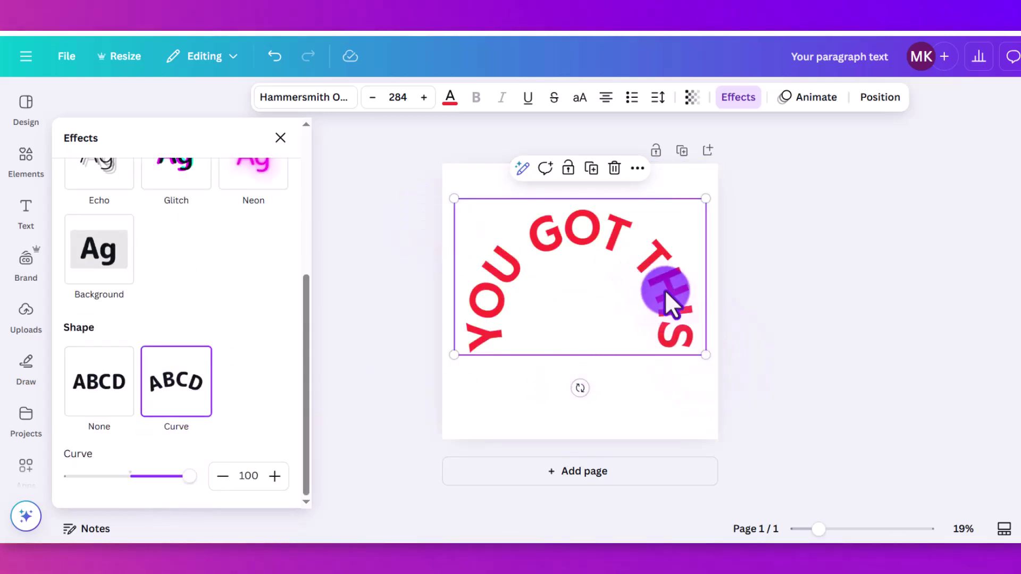
click(100, 382)
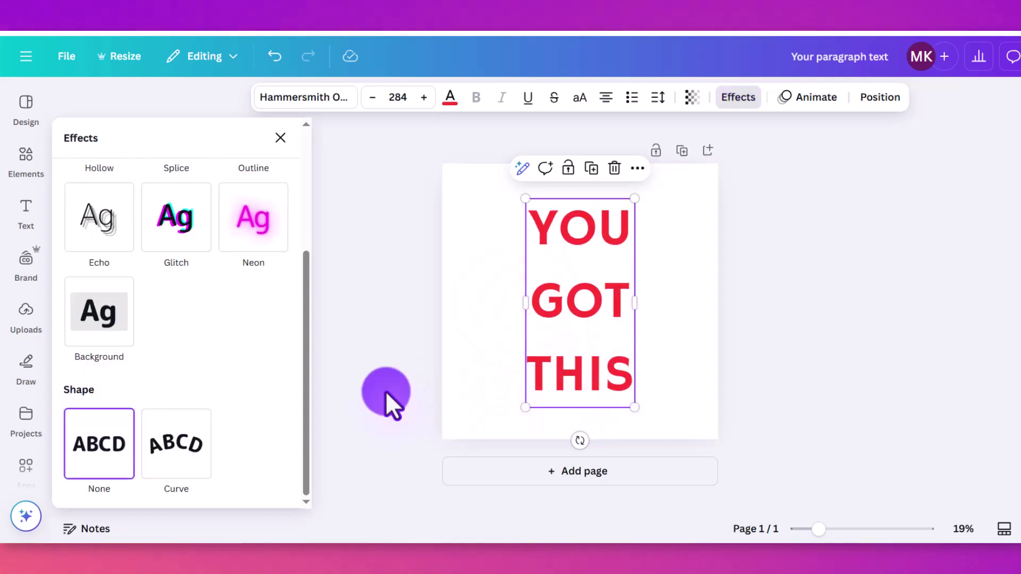
key(ctrl+z)
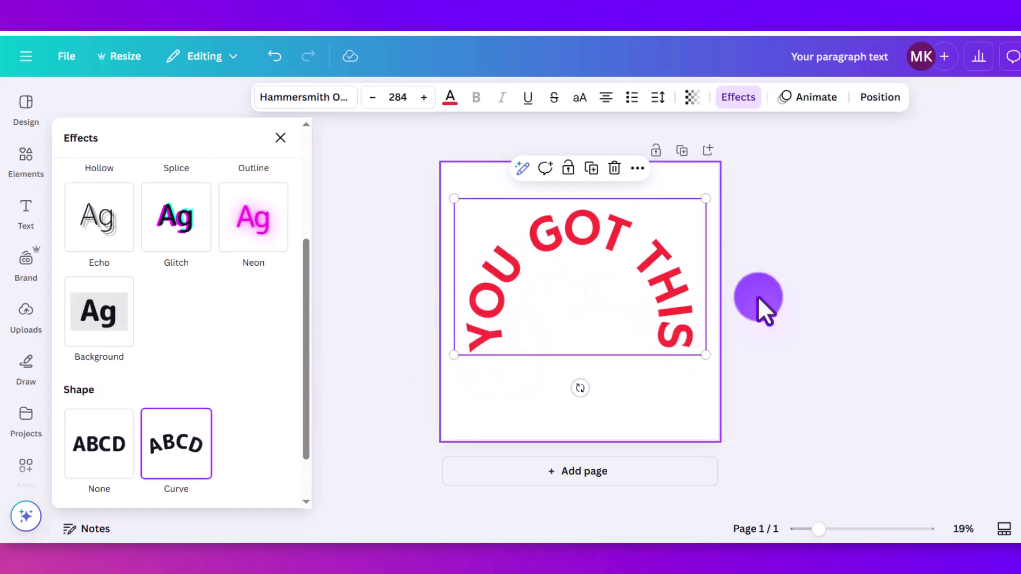
scroll(241, 436, down, 1)
drag(198, 475, 134, 476)
Resize the text to 184 and set Curve to 0 so it sits flat on one line
drag(554, 238, 554, 298)
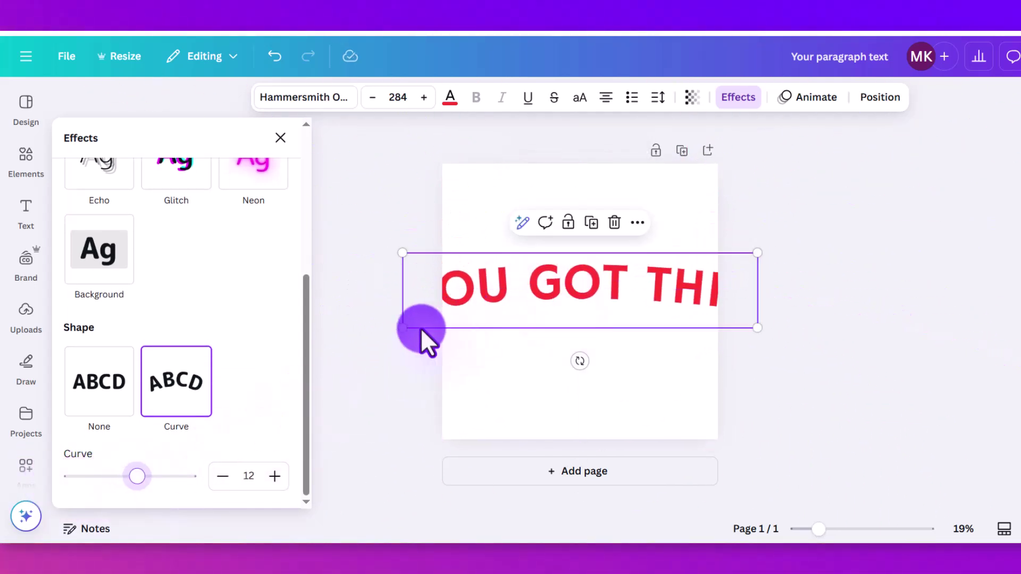
drag(417, 327, 542, 287)
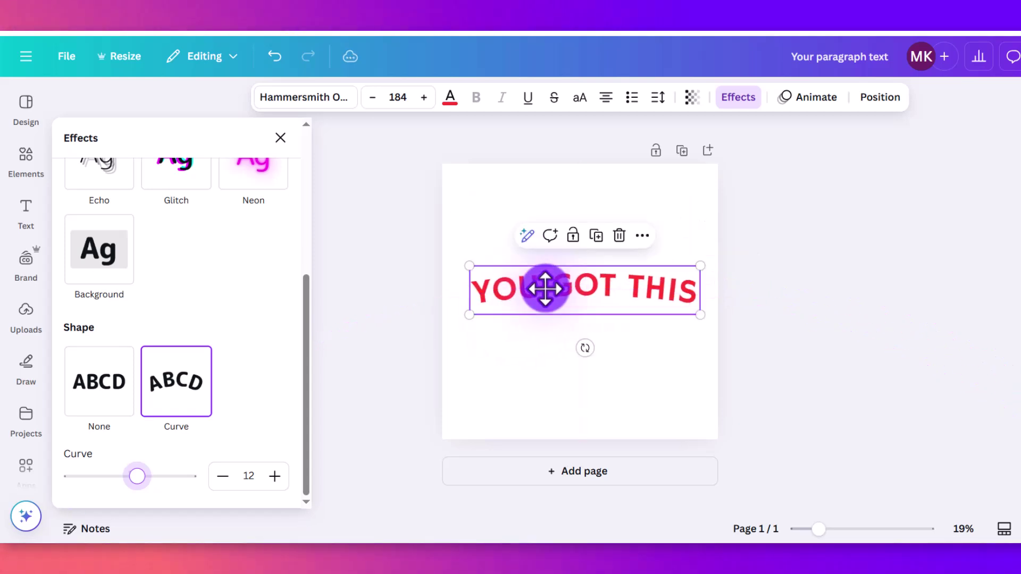
drag(139, 477, 234, 479)
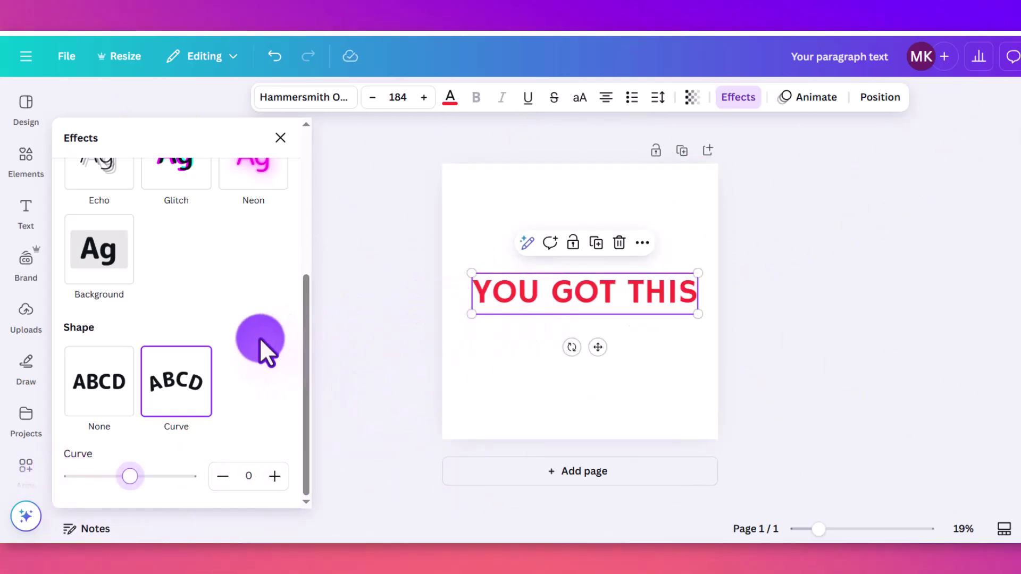
scroll(260, 337, up, 5)
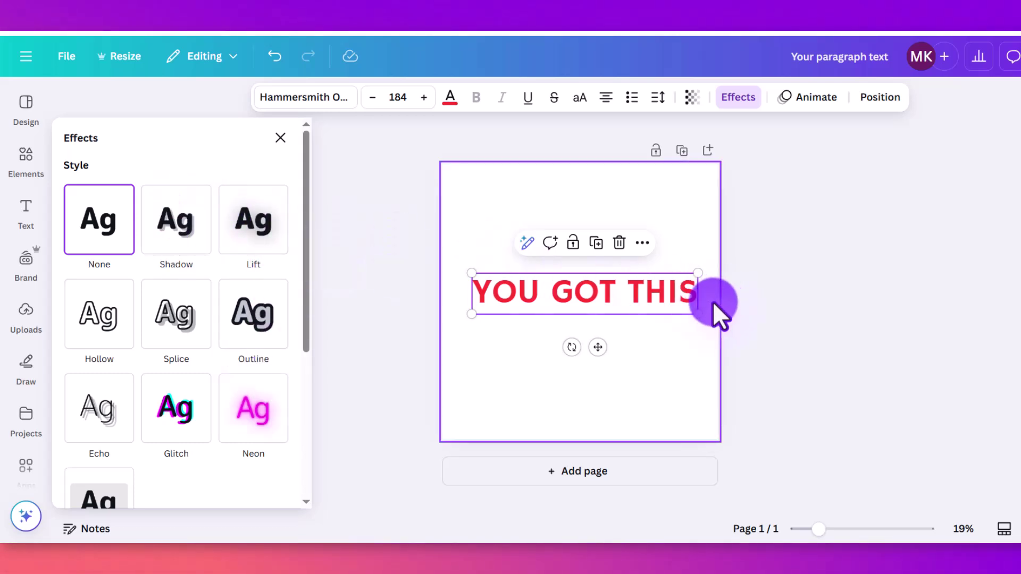
Nudge the YOU GOT THIS text slightly left and reselect it
mouse_move(651, 295)
mouse_down()
mouse_move(634, 294)
mouse_move(643, 297)
mouse_up()
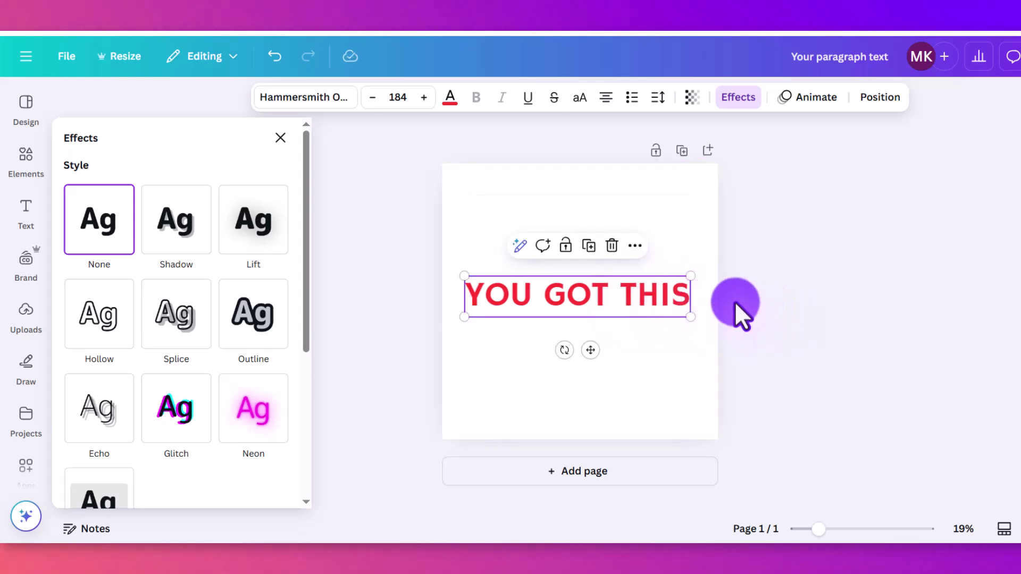
click(771, 315)
click(729, 268)
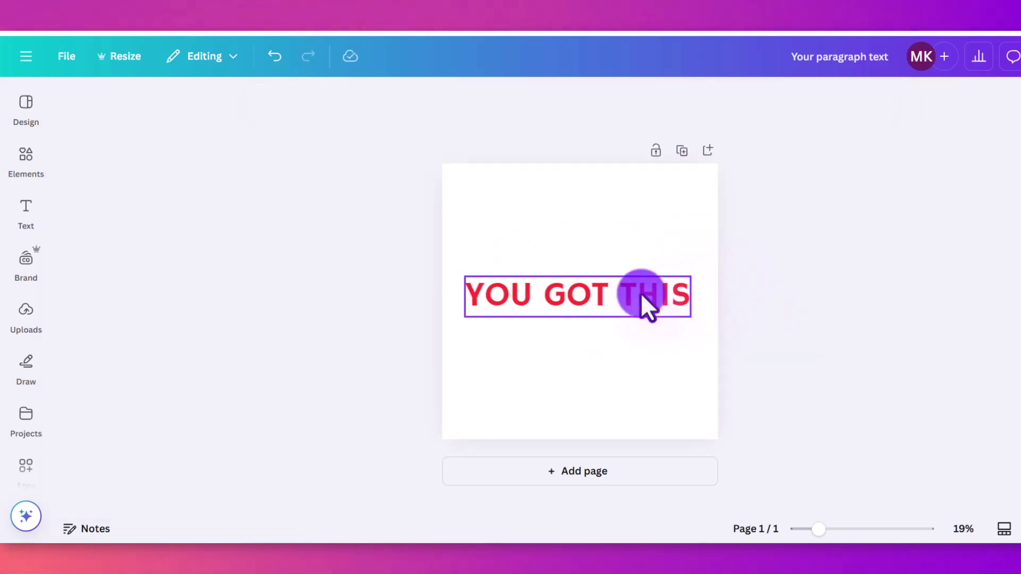
click(640, 293)
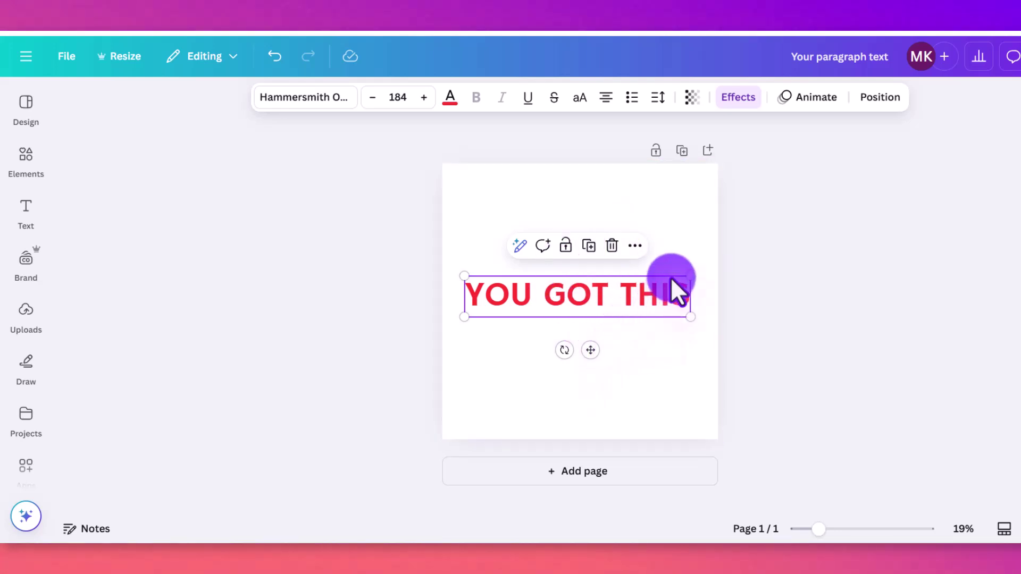
Try the Shadow and Outline effects on the text, leaving a dark-red Outline
click(738, 97)
click(178, 247)
scroll(183, 380, down, 5)
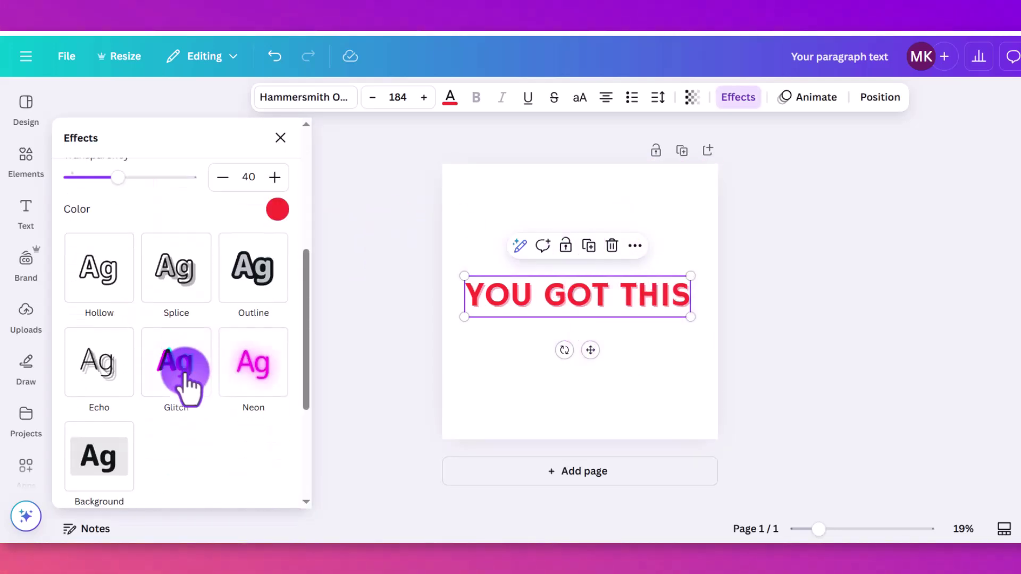
click(177, 296)
click(259, 280)
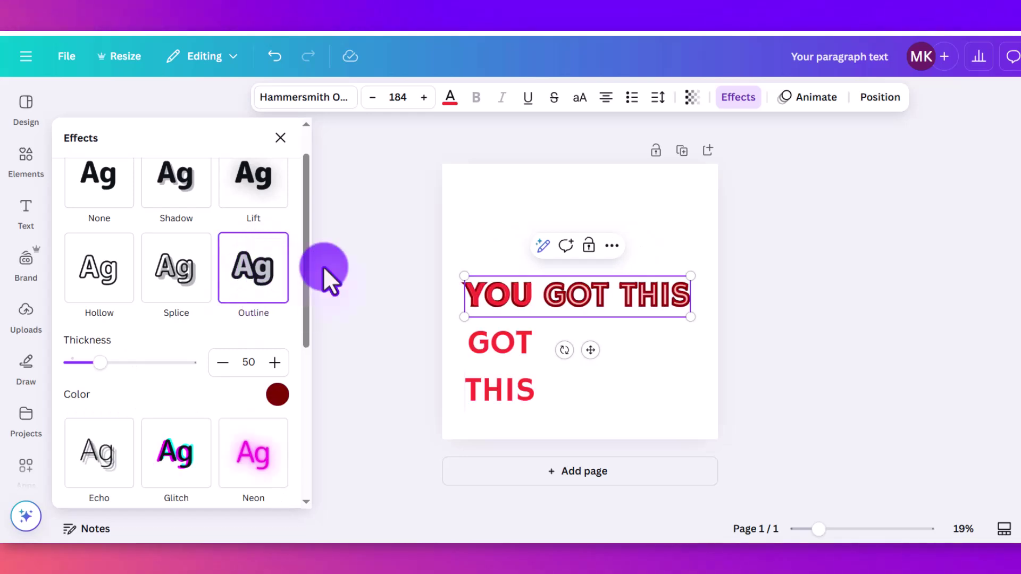
Replace the Outline with the Splice effect at thickness 50 and offset 50
click(587, 226)
click(546, 308)
click(738, 96)
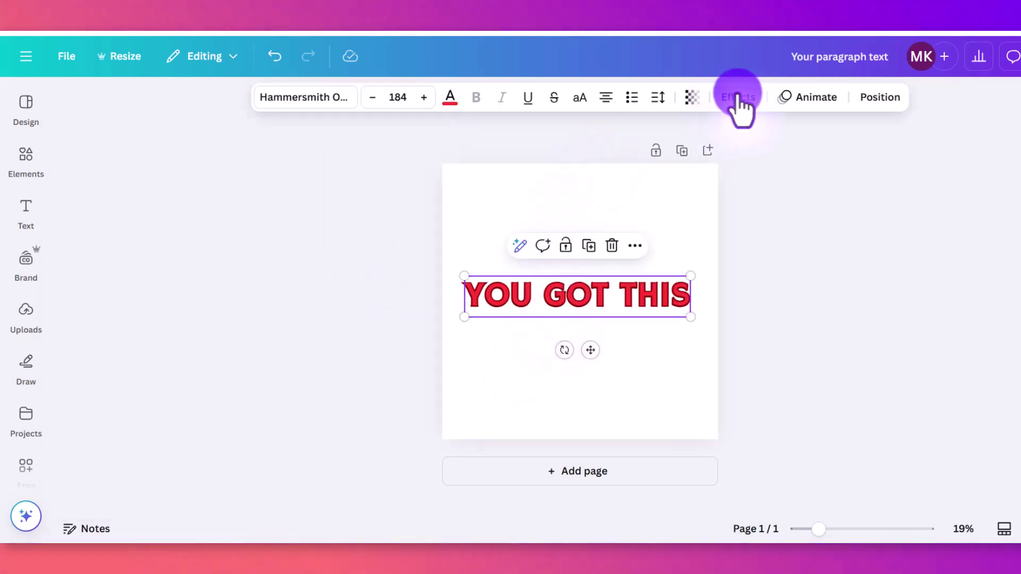
click(181, 314)
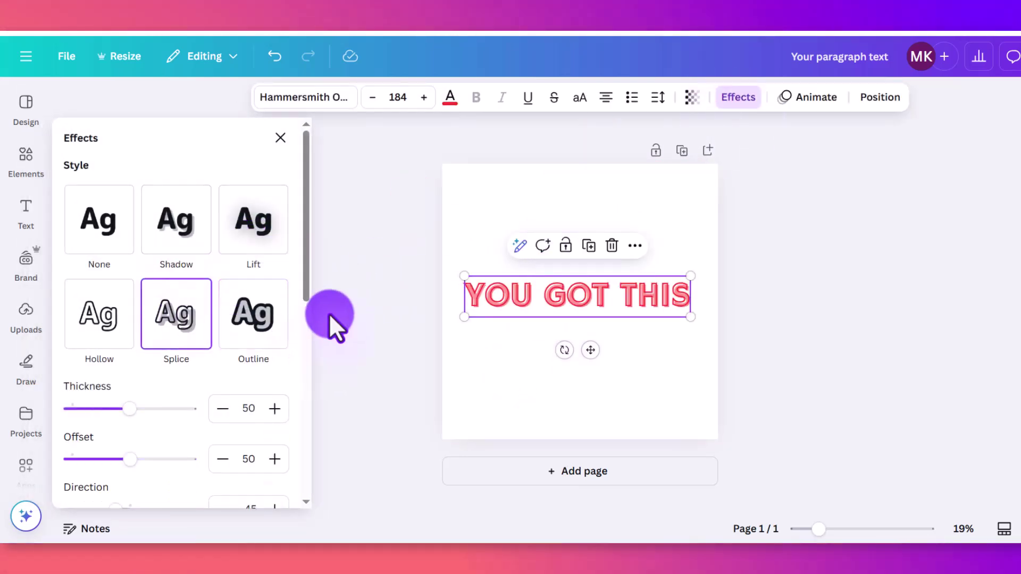